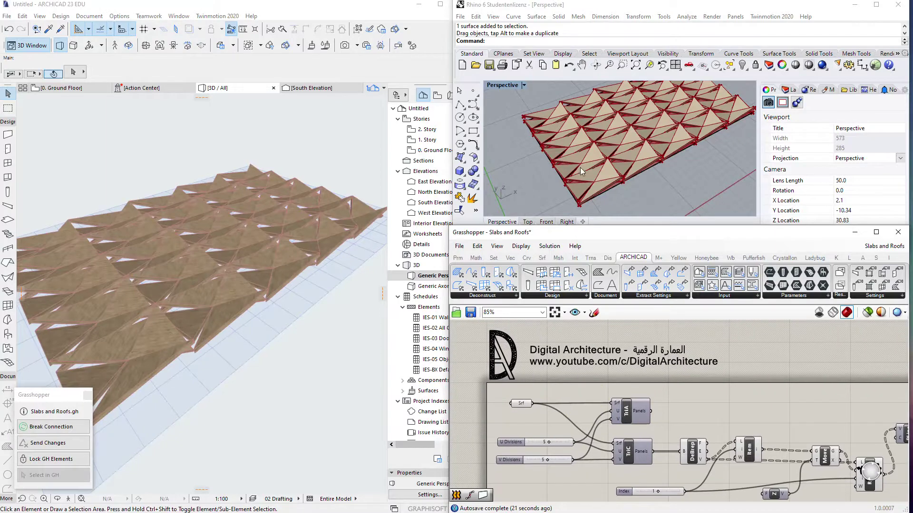
# - Try the panel roof's Index slider at 2 and 0, and set U Divisions to 8
pyautogui.scroll(4, 603, 173)
pyautogui.moveTo(618, 173)
pyautogui.mouseDown(button='right')
pyautogui.moveTo(634, 138)
pyautogui.moveTo(628, 173)
pyautogui.mouseUp(button='right')
pyautogui.scroll(4, 627, 168)
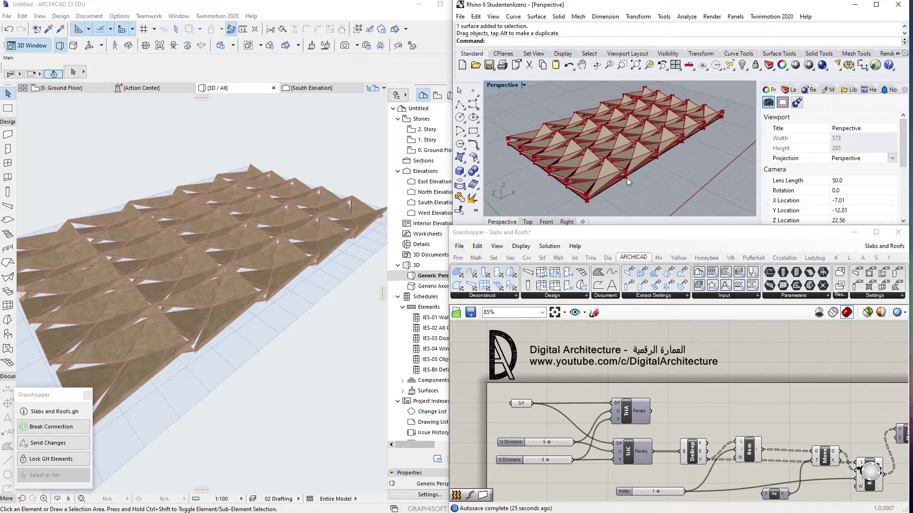
pyautogui.moveTo(658, 494); pyautogui.dragTo(673, 497)
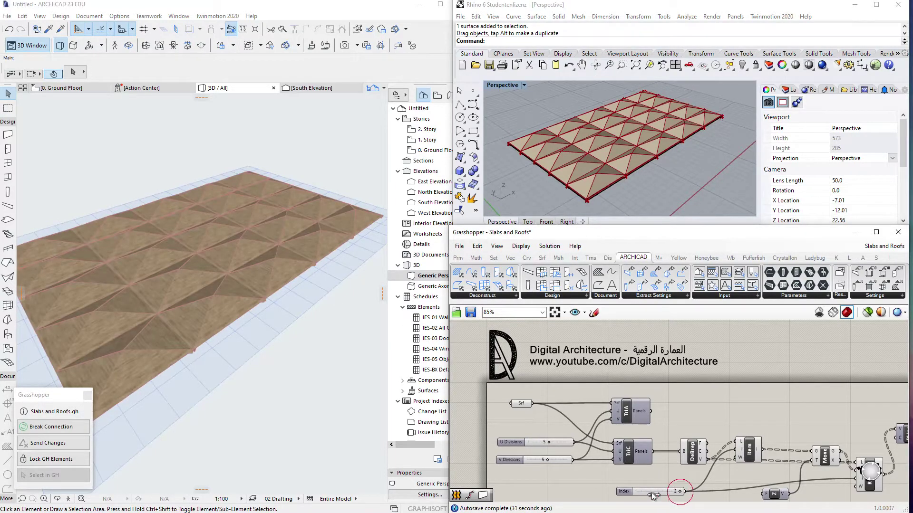
pyautogui.moveTo(664, 495); pyautogui.dragTo(635, 492)
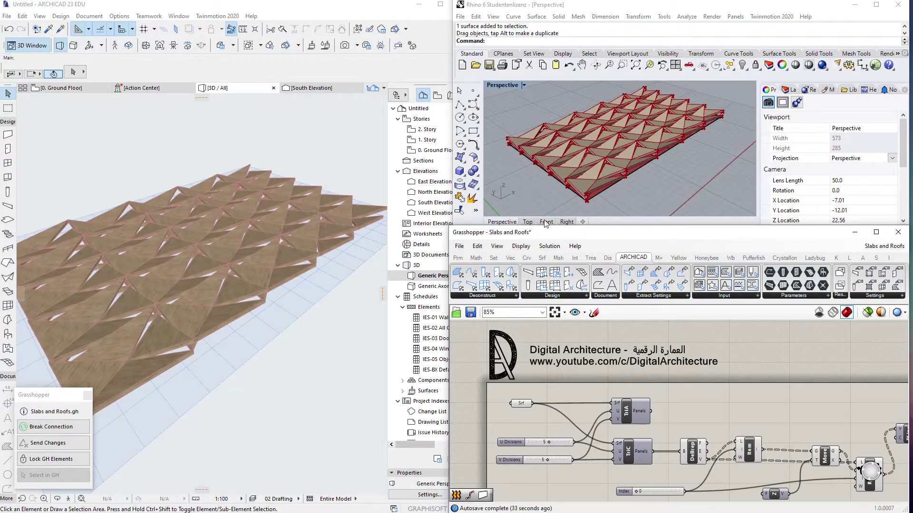
pyautogui.moveTo(591, 397); pyautogui.dragTo(602, 385, button='right')
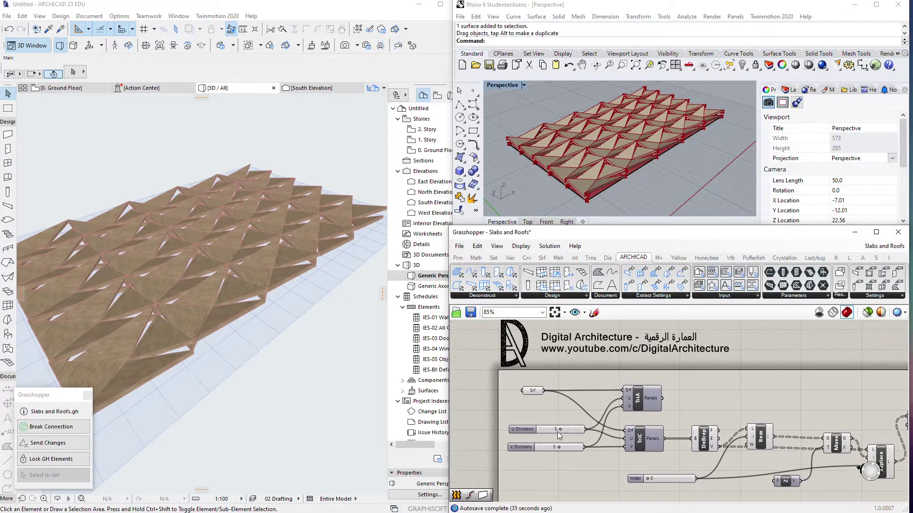
pyautogui.moveTo(560, 431); pyautogui.dragTo(574, 431)
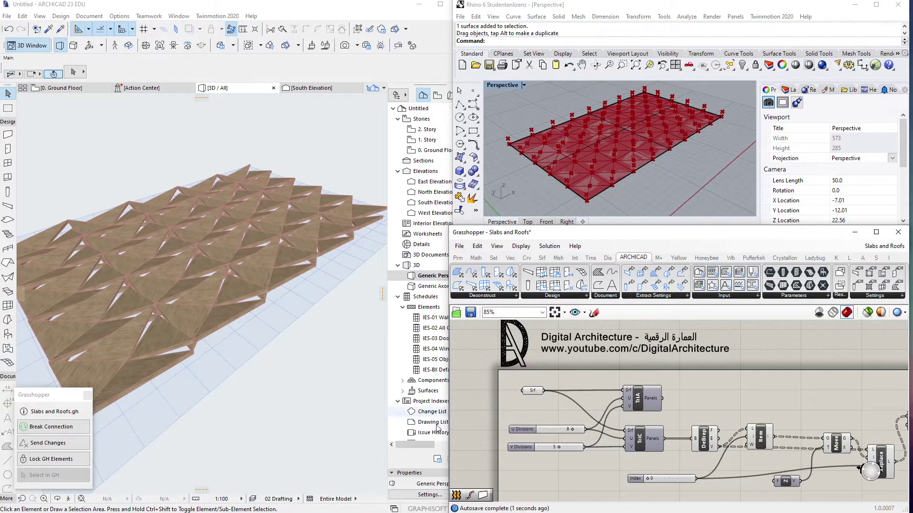
# - Delete the whole existing panel definition from the Grasshopper canvas
pyautogui.scroll(-3, 497, 371)
pyautogui.moveTo(764, 467); pyautogui.dragTo(498, 370)
pyautogui.press('Delete')
pyautogui.scroll(3, 543, 392)
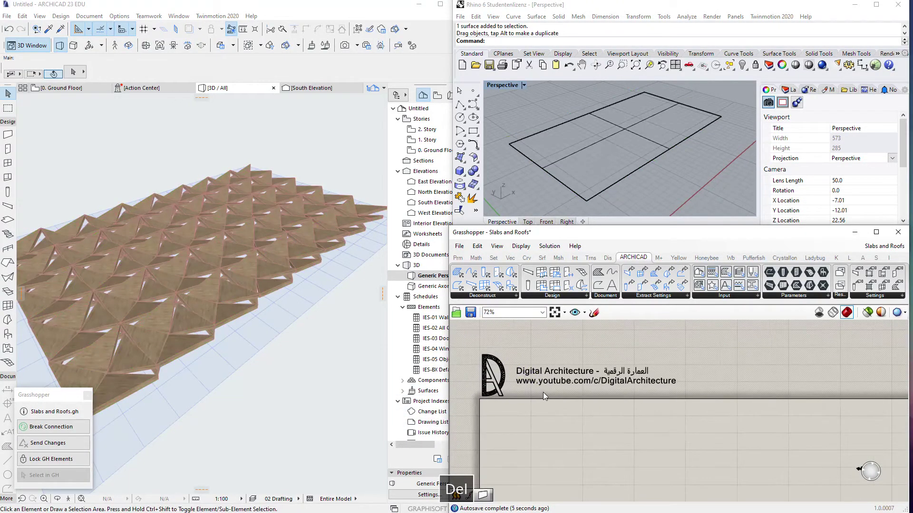
pyautogui.moveTo(535, 392); pyautogui.dragTo(550, 392, button='right')
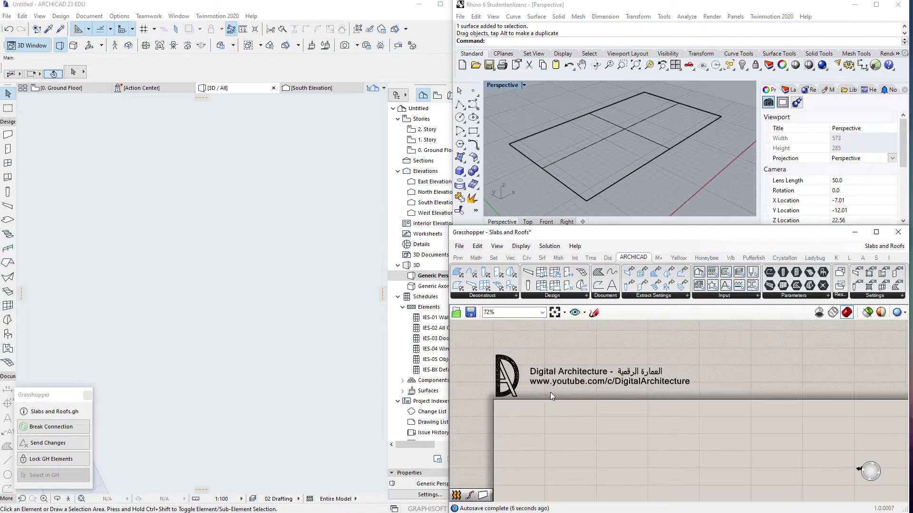
# - Place the ARCHICAD Slab and Roof Single-plane components on the canvas and align them one above the other
pyautogui.click(586, 295)
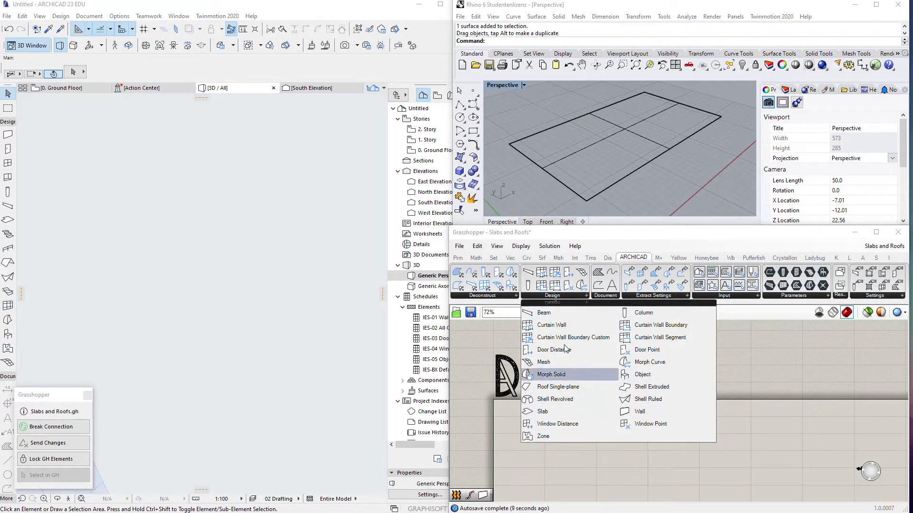
pyautogui.click(551, 412)
pyautogui.click(577, 423)
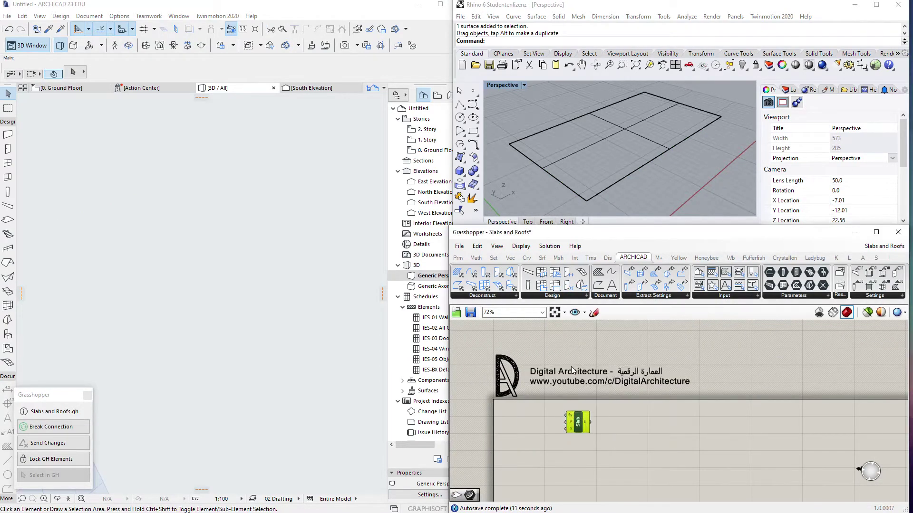
pyautogui.click(560, 296)
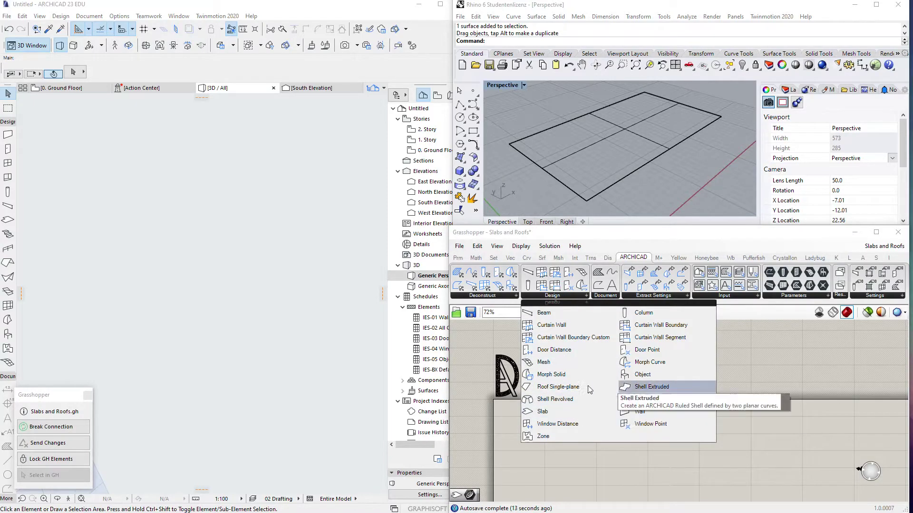
pyautogui.click(562, 389)
pyautogui.click(581, 454)
pyautogui.scroll(2, 582, 442)
pyautogui.scroll(-2, 600, 176)
pyautogui.moveTo(594, 419); pyautogui.dragTo(598, 417)
pyautogui.moveTo(593, 460); pyautogui.dragTo(595, 459)
pyautogui.moveTo(596, 419); pyautogui.dragTo(598, 419)
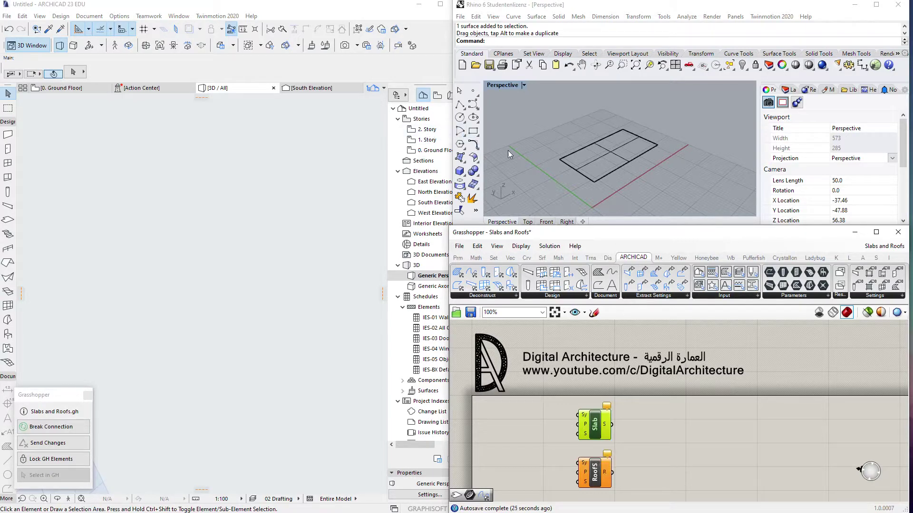
# - Add a Surface parameter beside the Slab component and set it to the rectangular Rhino surface
pyautogui.doubleClick(528, 428)
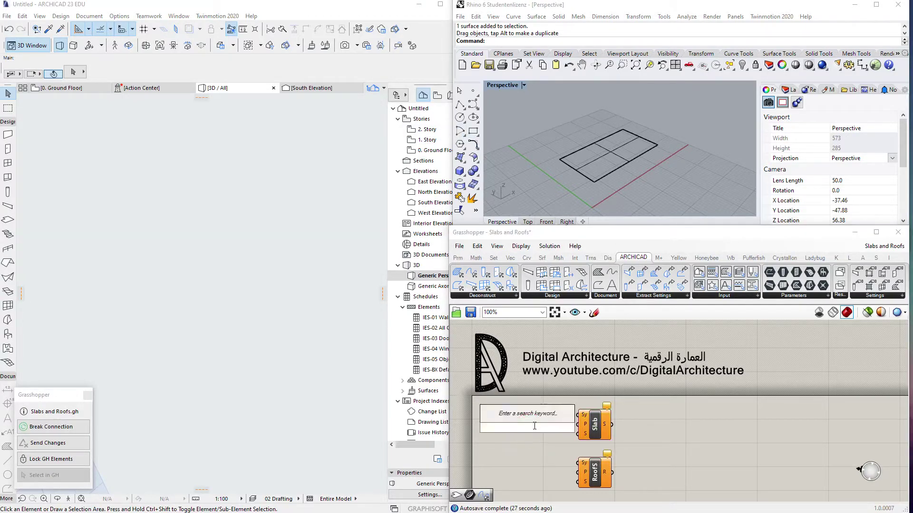
pyautogui.write('surf')
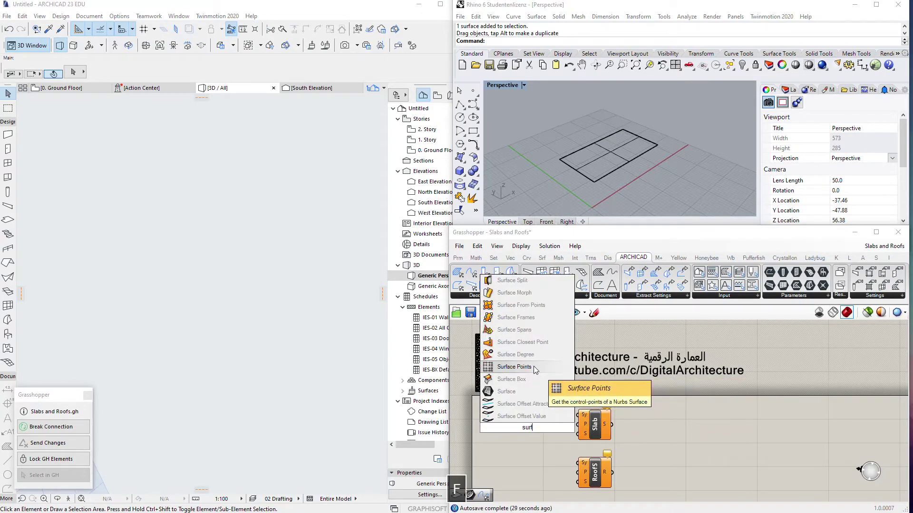
pyautogui.click(518, 390)
pyautogui.rightClick(531, 429)
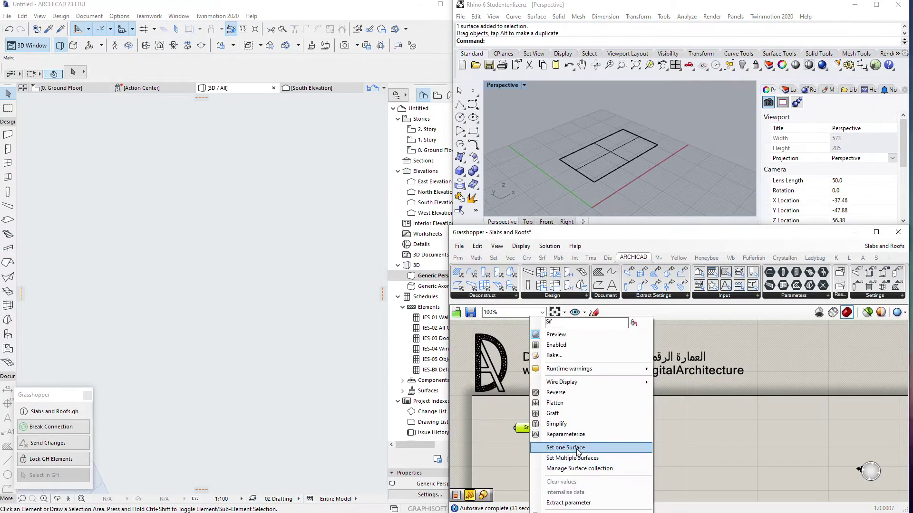
pyautogui.click(570, 450)
pyautogui.click(598, 185)
# - Connect the Surface parameter to the Slab component's P input and view the slab in the ARCHICAD 3D window
pyautogui.click(545, 439)
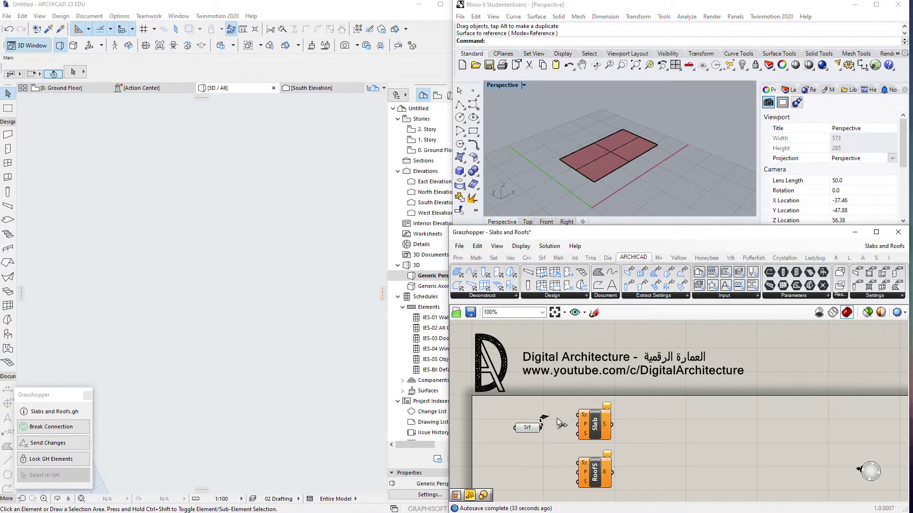
pyautogui.click(528, 426)
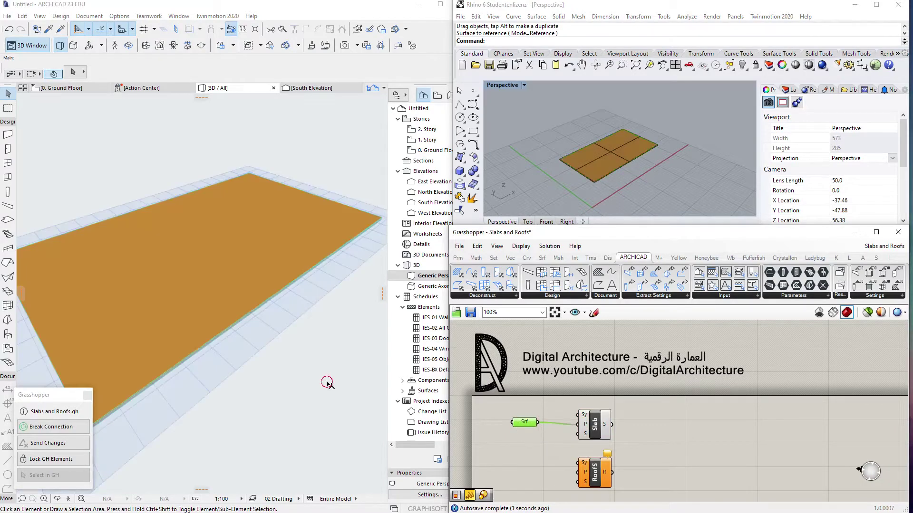
pyautogui.click(327, 382)
pyautogui.keyDown('shift'); pyautogui.moveTo(248, 314); pyautogui.dragTo(266, 304, button='middle'); pyautogui.keyUp('shift')
pyautogui.moveTo(591, 427); pyautogui.dragTo(592, 425)
pyautogui.click(559, 428)
# - Draw a corner-to-corner rectangle curve on the ground plane beside the existing Rhino surface
pyautogui.scroll(-5, 569, 180)
pyautogui.click(570, 180)
pyautogui.scroll(4, 499, 144)
pyautogui.click(473, 130)
pyautogui.scroll(-4, 675, 157)
pyautogui.keyDown('shift'); pyautogui.moveTo(689, 159); pyautogui.dragTo(627, 153, button='right'); pyautogui.keyUp('shift')
pyautogui.scroll(4, 627, 153)
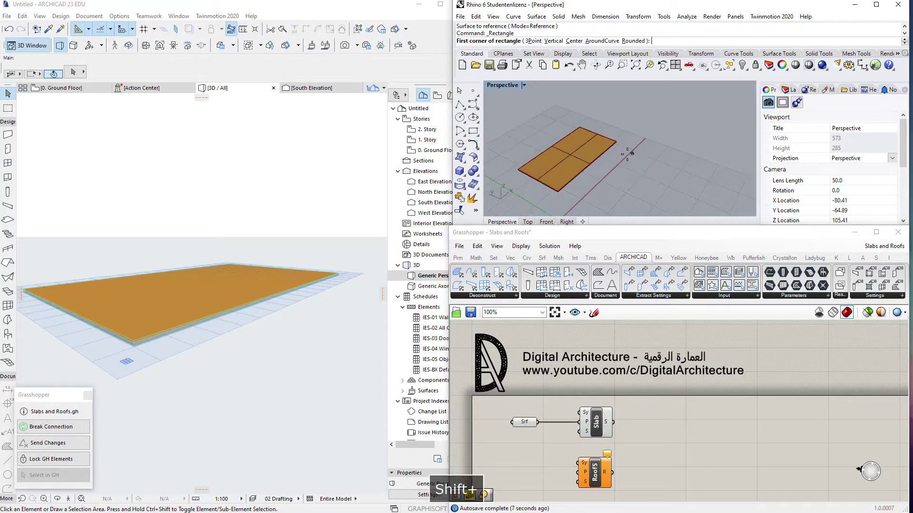
pyautogui.click(627, 153)
pyautogui.click(627, 214)
# - Add a Curve parameter beside the Roof Single-plane component and set it to the new rectangle
pyautogui.click(524, 462)
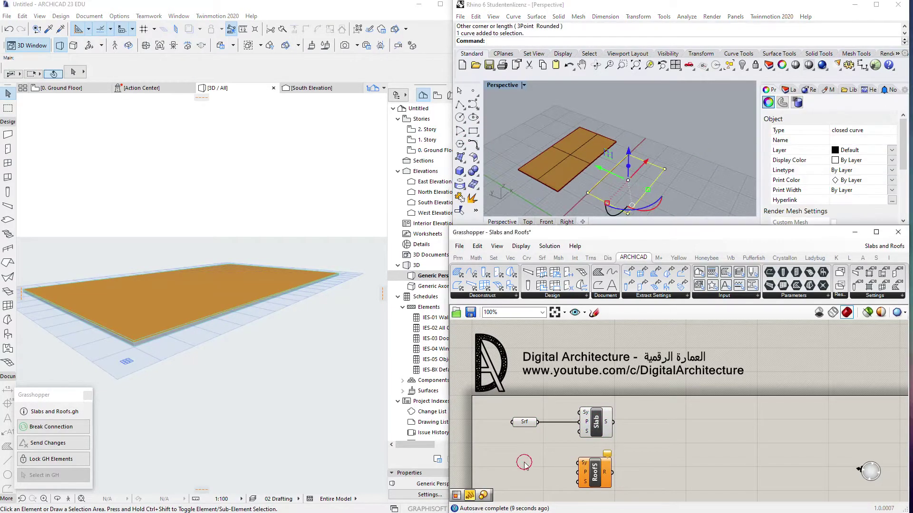
pyautogui.doubleClick(524, 462)
pyautogui.write('cur')
pyautogui.click(520, 429)
pyautogui.click(526, 461)
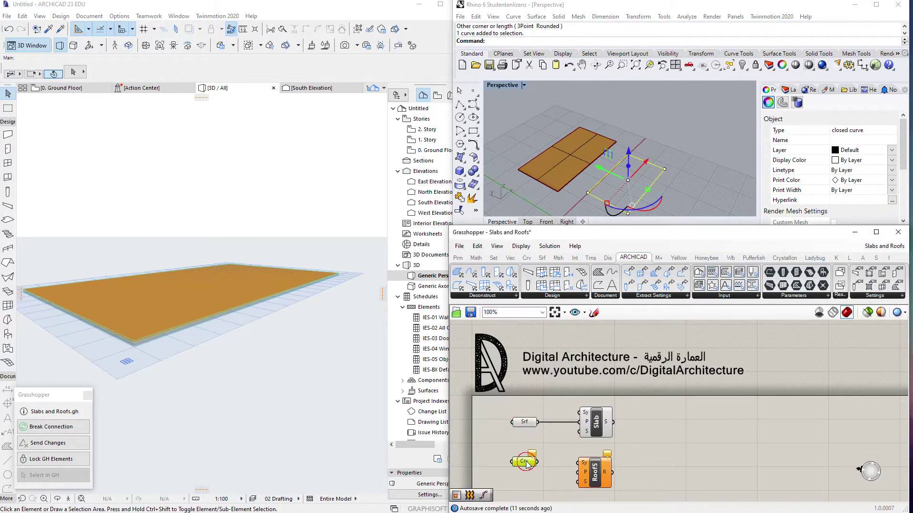
pyautogui.rightClick(525, 463)
pyautogui.click(551, 465)
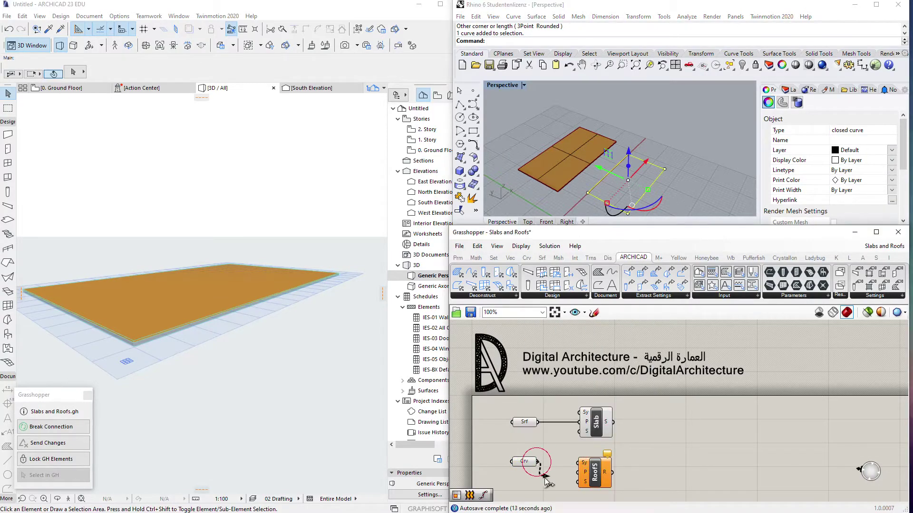
# - Connect the Curve parameter to the Roof Single-plane's P input, then tidy the components' placement
pyautogui.moveTo(579, 474); pyautogui.dragTo(579, 473)
pyautogui.click(594, 470)
pyautogui.click(643, 453)
pyautogui.moveTo(357, 373); pyautogui.dragTo(305, 390, button='middle')
pyautogui.click(623, 409)
pyautogui.moveTo(594, 431); pyautogui.dragTo(595, 427)
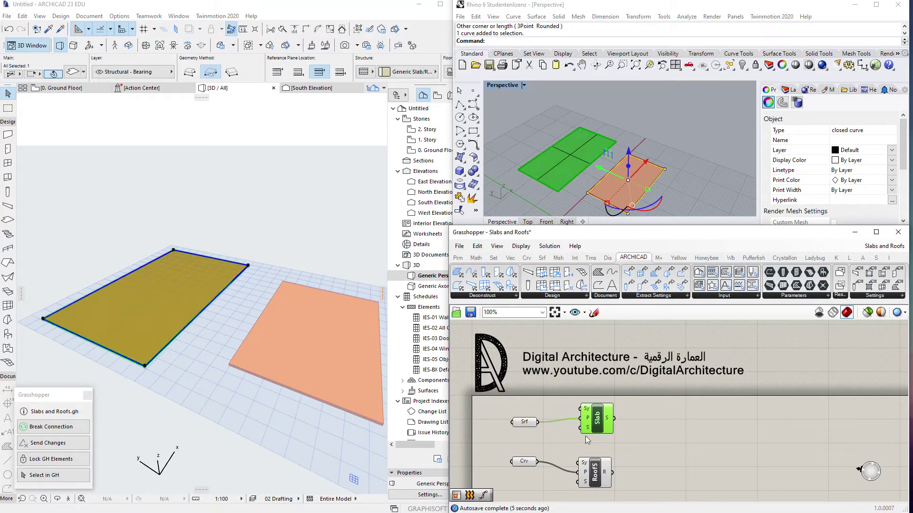
pyautogui.moveTo(596, 472); pyautogui.dragTo(597, 469)
pyautogui.moveTo(527, 462); pyautogui.dragTo(530, 466)
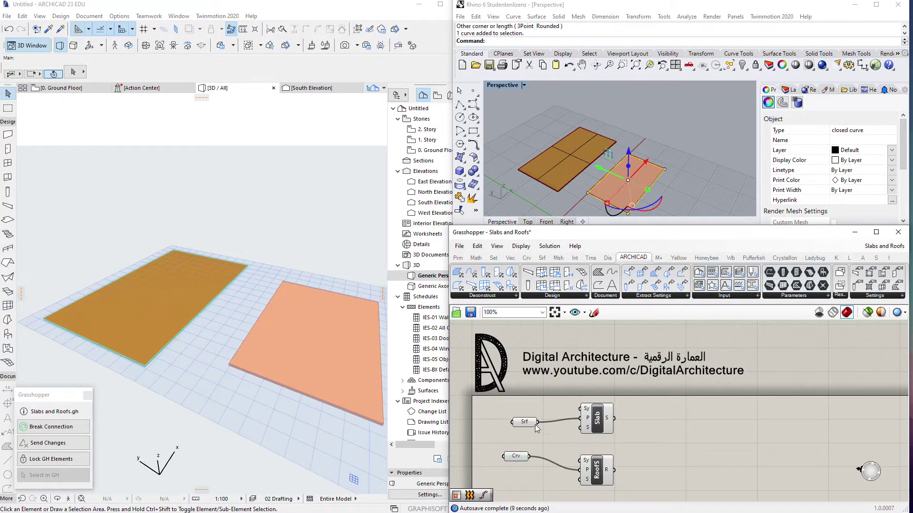
# - Swap the inputs so the curve feeds the Slab and the surface feeds the roof, and swap the two parameters' positions
pyautogui.keyDown('ctrl'); pyautogui.moveTo(536, 425); pyautogui.dragTo(578, 428); pyautogui.keyUp('ctrl')
pyautogui.keyDown('ctrl'); pyautogui.moveTo(529, 457); pyautogui.dragTo(582, 471); pyautogui.keyUp('ctrl')
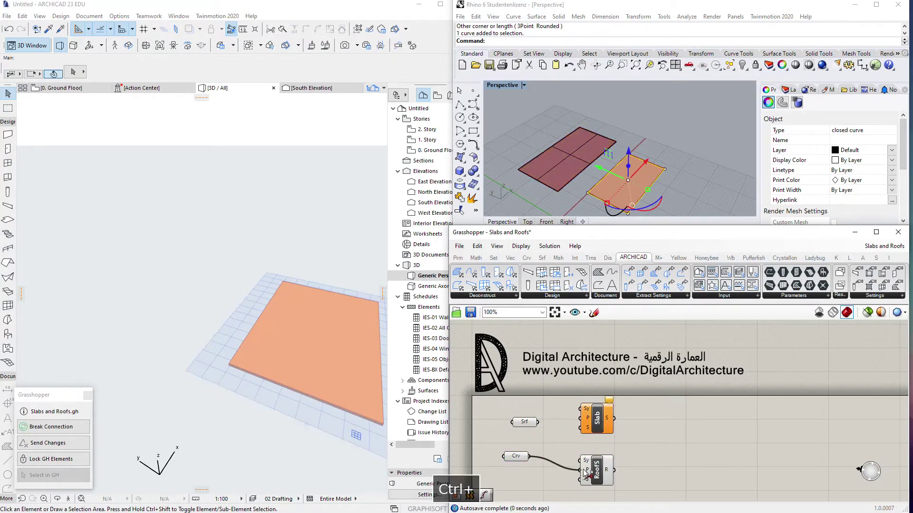
pyautogui.moveTo(529, 456); pyautogui.dragTo(578, 423)
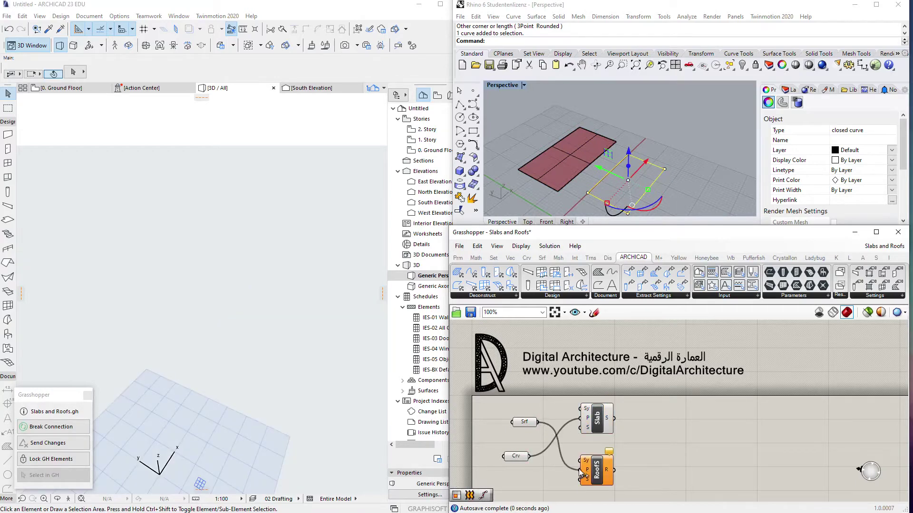
pyautogui.moveTo(579, 473); pyautogui.dragTo(580, 470)
pyautogui.moveTo(511, 459); pyautogui.dragTo(537, 412)
pyautogui.moveTo(527, 424); pyautogui.dragTo(529, 462)
pyautogui.moveTo(542, 410); pyautogui.dragTo(529, 419)
pyautogui.click(520, 427)
# - Raise the two control points at one end of the rectangle curve so that it slopes
pyautogui.moveTo(605, 205); pyautogui.dragTo(597, 173, button='right')
pyautogui.click(658, 348)
pyautogui.click(605, 171)
pyautogui.click(599, 170)
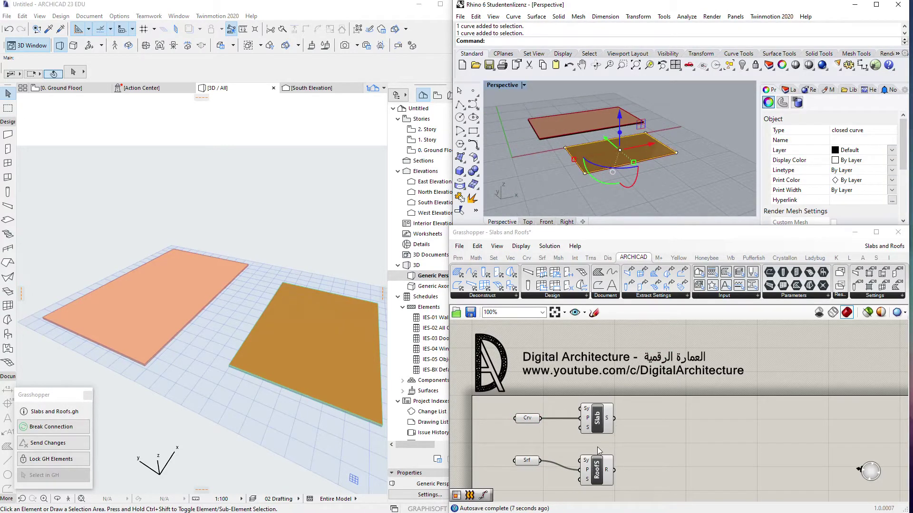
pyautogui.moveTo(600, 421); pyautogui.dragTo(593, 420)
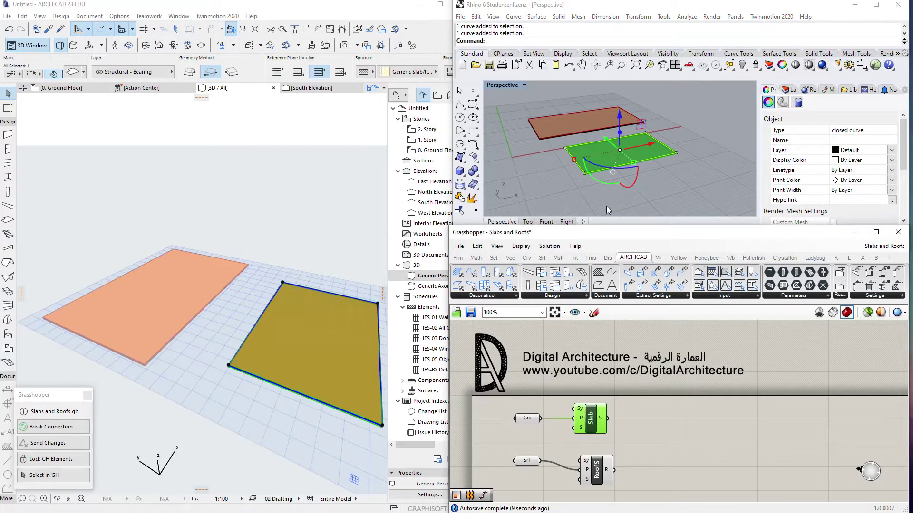
pyautogui.moveTo(563, 167); pyautogui.dragTo(540, 159, button='right')
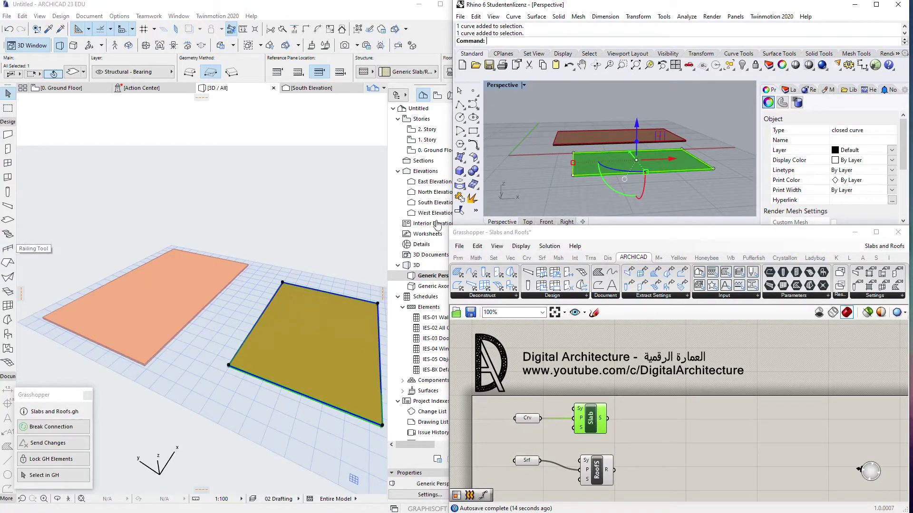
pyautogui.moveTo(566, 187); pyautogui.dragTo(584, 147)
pyautogui.keyDown('shift'); pyautogui.moveTo(635, 180); pyautogui.dragTo(601, 186, button='right'); pyautogui.keyUp('shift')
pyautogui.moveTo(583, 148); pyautogui.dragTo(617, 150, button='right')
pyautogui.moveTo(574, 147); pyautogui.dragTo(586, 84)
pyautogui.moveTo(618, 183); pyautogui.dragTo(603, 175, button='right')
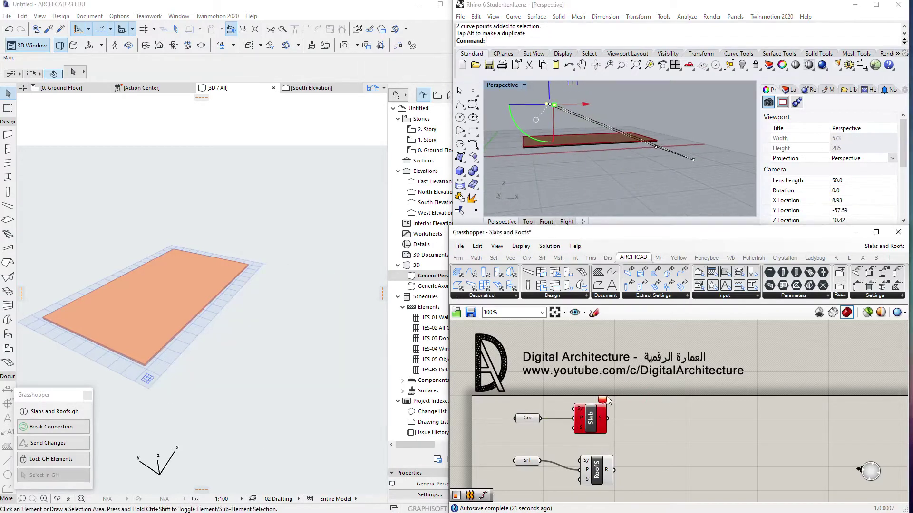
# - Rewire the sloped curve from the Slab to the Roof Single-plane's P input and swap the two components' positions
pyautogui.moveTo(604, 400)
pyautogui.moveTo(632, 130); pyautogui.dragTo(578, 198, button='right')
pyautogui.moveTo(602, 408)
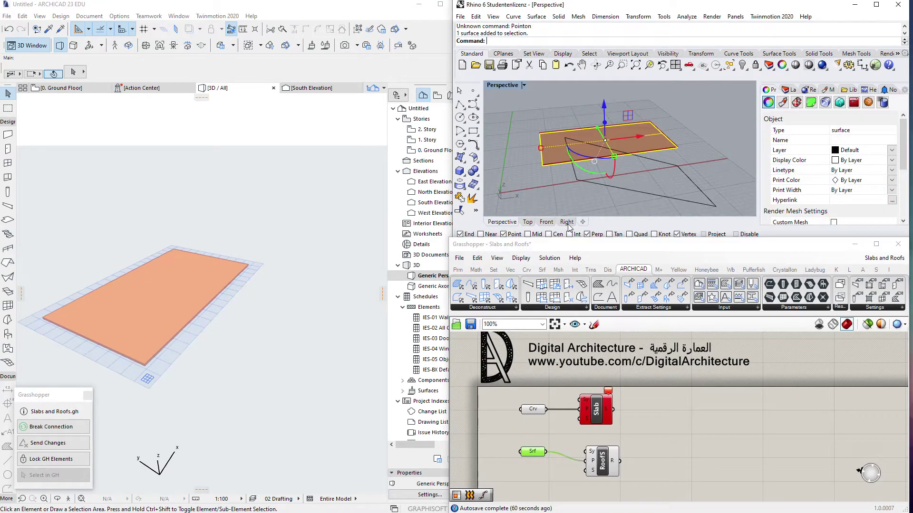
pyautogui.moveTo(550, 179); pyautogui.dragTo(633, 193, button='right')
pyautogui.click(585, 178)
pyautogui.scroll(-2, 599, 183)
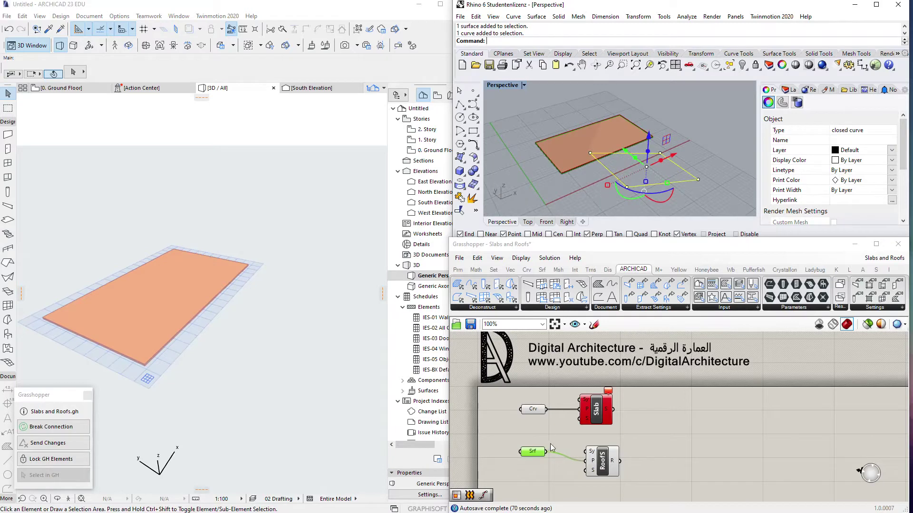
pyautogui.keyDown('ctrl'); pyautogui.moveTo(545, 410); pyautogui.dragTo(585, 461); pyautogui.keyUp('ctrl')
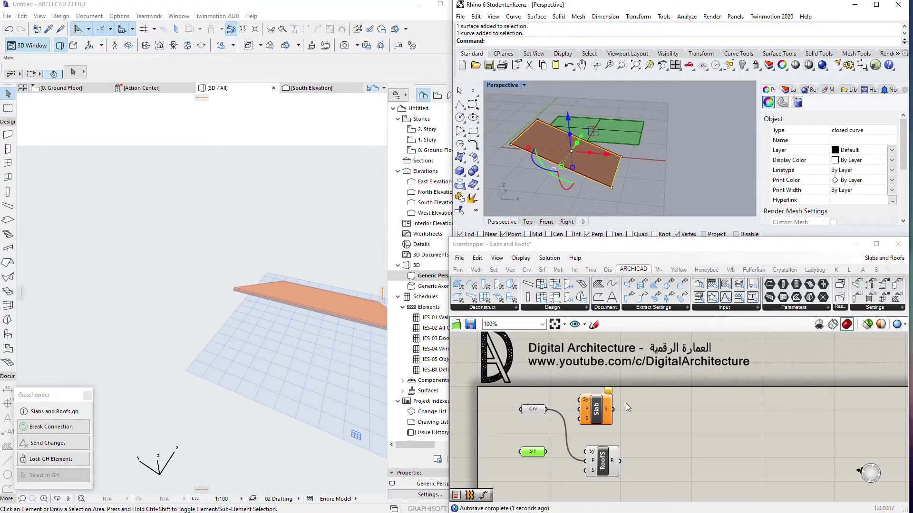
pyautogui.moveTo(597, 413); pyautogui.dragTo(605, 406)
pyautogui.moveTo(606, 465)
pyautogui.mouseDown()
pyautogui.moveTo(593, 411)
pyautogui.moveTo(616, 451)
pyautogui.mouseUp()
# - Draw another flat rectangle curve beside the sloped one in the Perspective viewport and select it
pyautogui.moveTo(608, 185); pyautogui.dragTo(612, 121, button='right')
pyautogui.keyDown('shift'); pyautogui.moveTo(336, 305); pyautogui.dragTo(129, 256, button='middle'); pyautogui.keyUp('shift')
pyautogui.scroll(-4, 513, 162)
pyautogui.moveTo(614, 120); pyautogui.dragTo(635, 145, button='right')
pyautogui.click(637, 144)
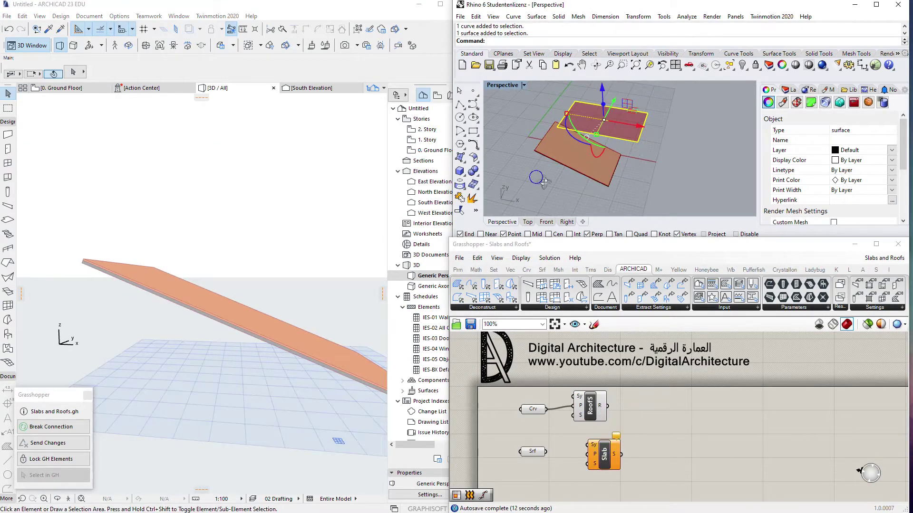
pyautogui.click(473, 131)
pyautogui.click(656, 168)
pyautogui.click(707, 203)
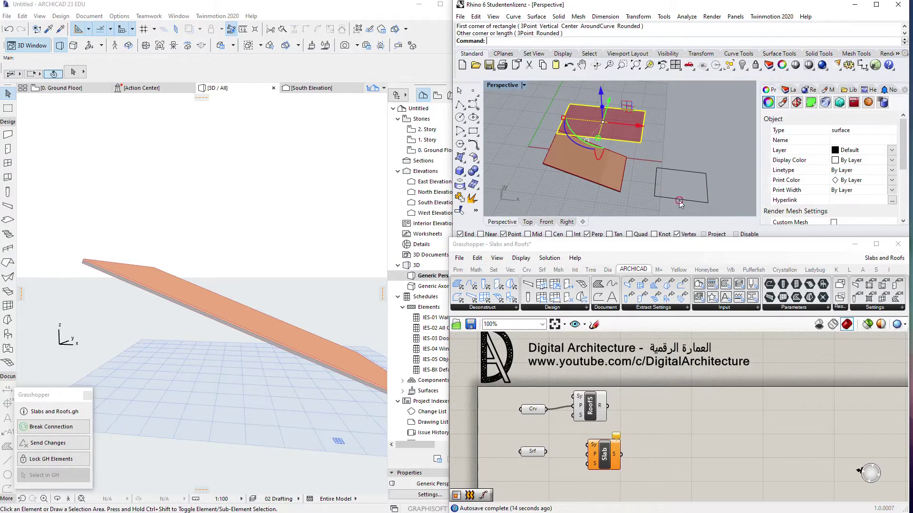
pyautogui.click(679, 199)
# - Move the Surface parameter aside, add a second Surface parameter and wire it to the Slab's P input
pyautogui.moveTo(533, 451); pyautogui.dragTo(513, 470)
pyautogui.doubleClick(527, 444)
pyautogui.write('si')
pyautogui.press('BackSpace')
pyautogui.press('BackSpace')
pyautogui.write('sur')
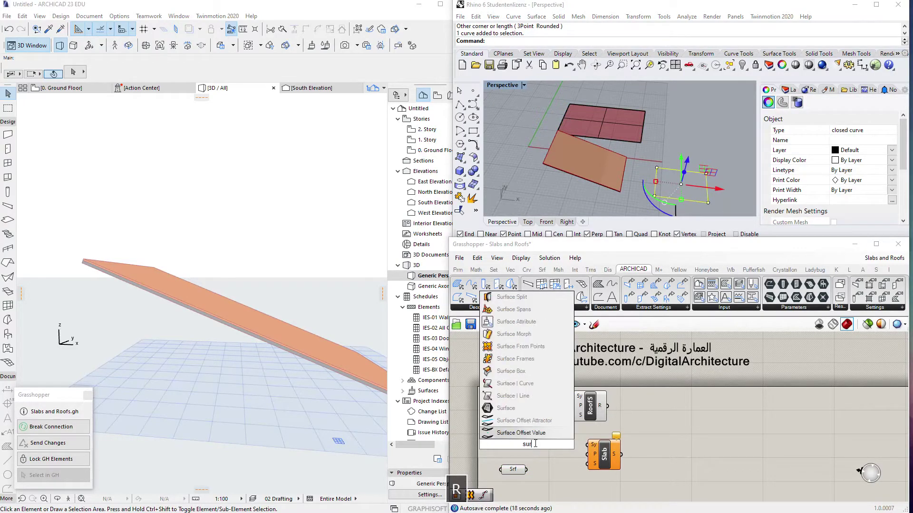
pyautogui.click(541, 410)
pyautogui.rightClick(536, 445)
pyautogui.click(541, 450)
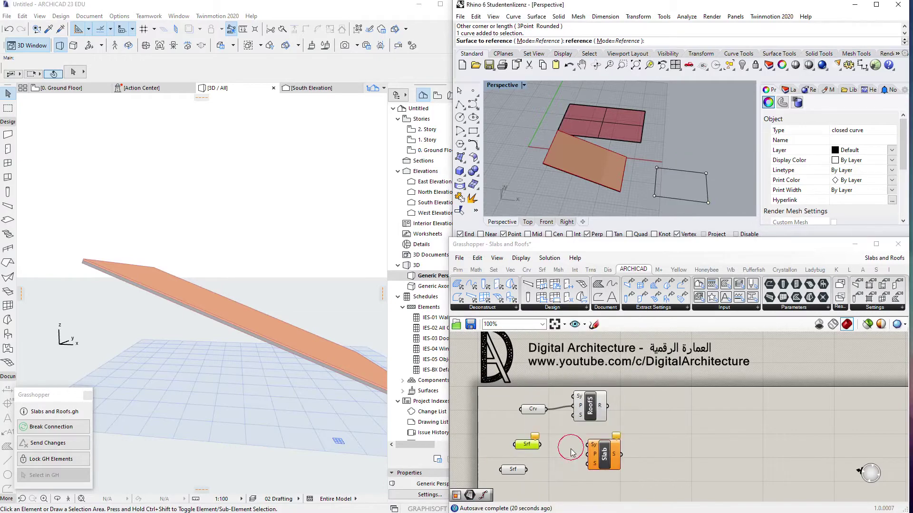
pyautogui.moveTo(539, 445); pyautogui.dragTo(592, 455)
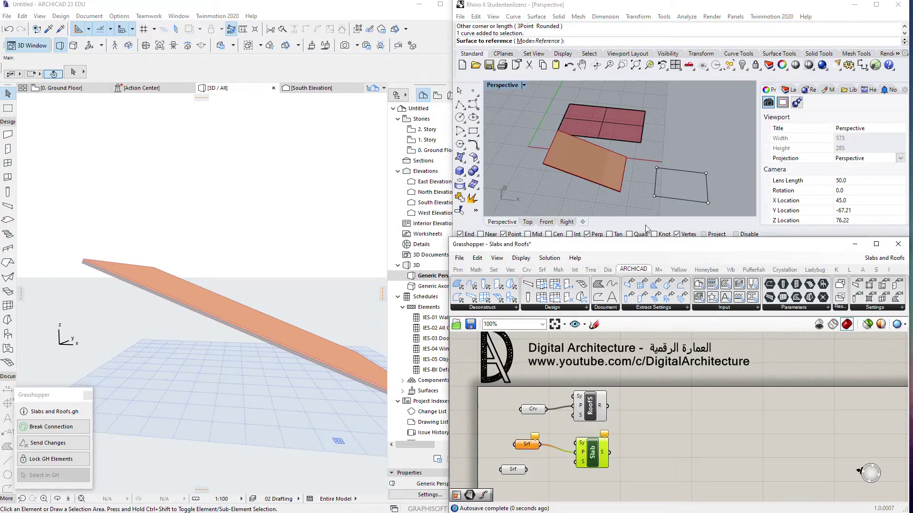
# - Add a Curve parameter referencing the new flat rectangle, wire it to the Slab's P input, and delete the second Surface parameter
pyautogui.moveTo(533, 449); pyautogui.dragTo(540, 449)
pyautogui.doubleClick(534, 460)
pyautogui.write('cur')
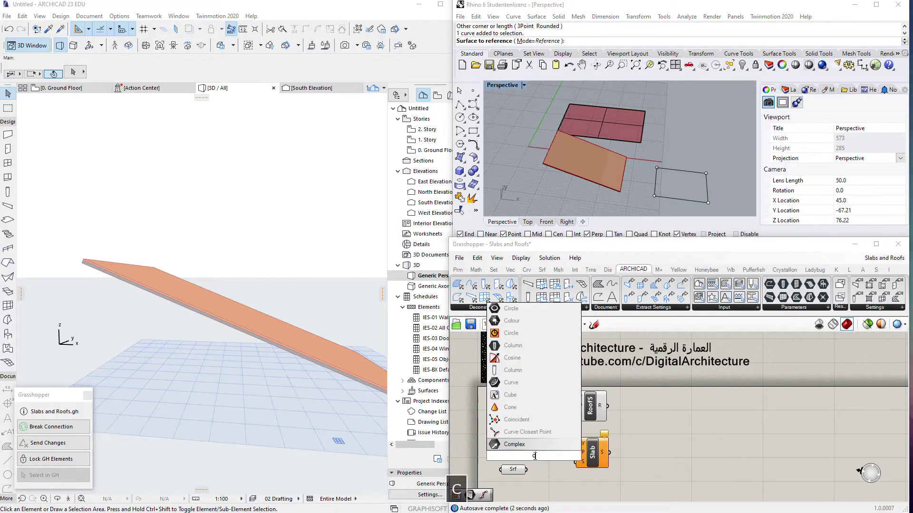
pyautogui.click(551, 429)
pyautogui.click(536, 458)
pyautogui.rightClick(537, 459)
pyautogui.click(595, 445)
pyautogui.click(677, 197)
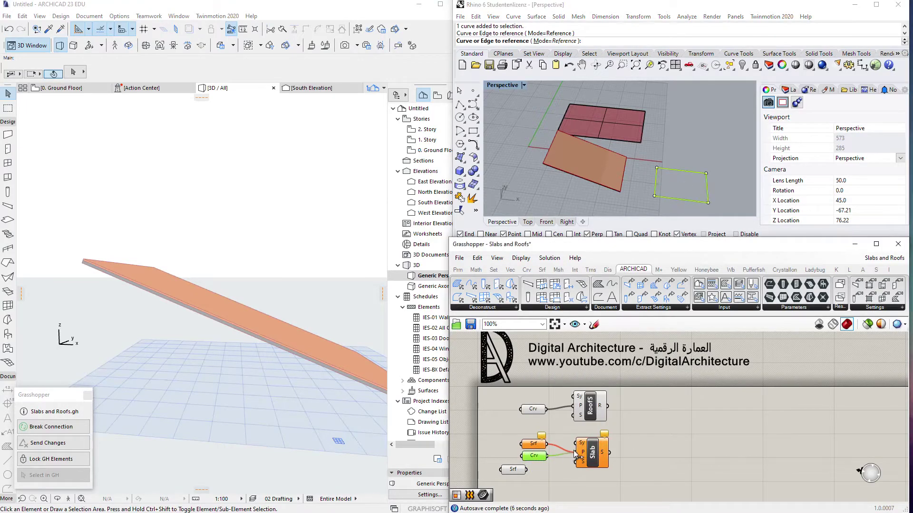
pyautogui.click(533, 444)
pyautogui.press('Delete')
pyautogui.click(584, 452)
# - Raise one corner control point of the flat slab curve and undo the move
pyautogui.moveTo(680, 200); pyautogui.dragTo(637, 194, button='right')
pyautogui.press('capslock')
pyautogui.rightClick(631, 195)
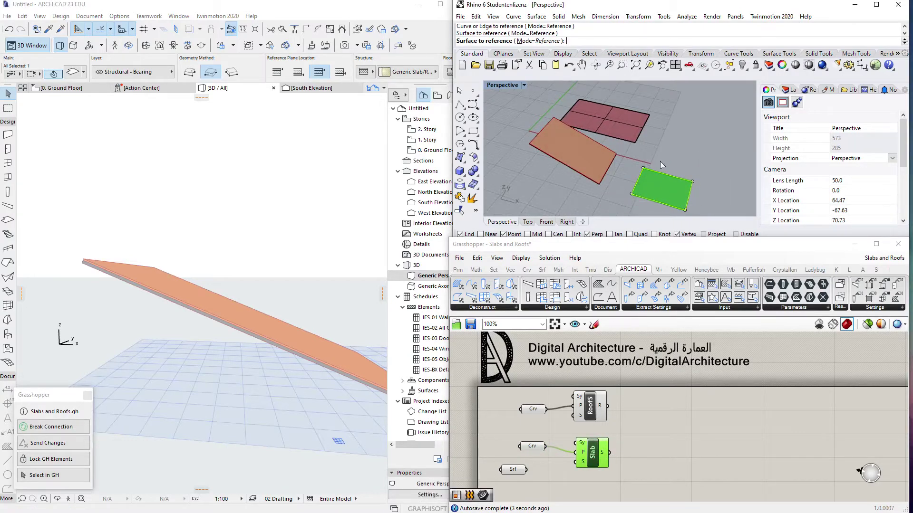
pyautogui.press('shift')
pyautogui.moveTo(635, 194); pyautogui.dragTo(662, 172, button='right')
pyautogui.click(670, 409)
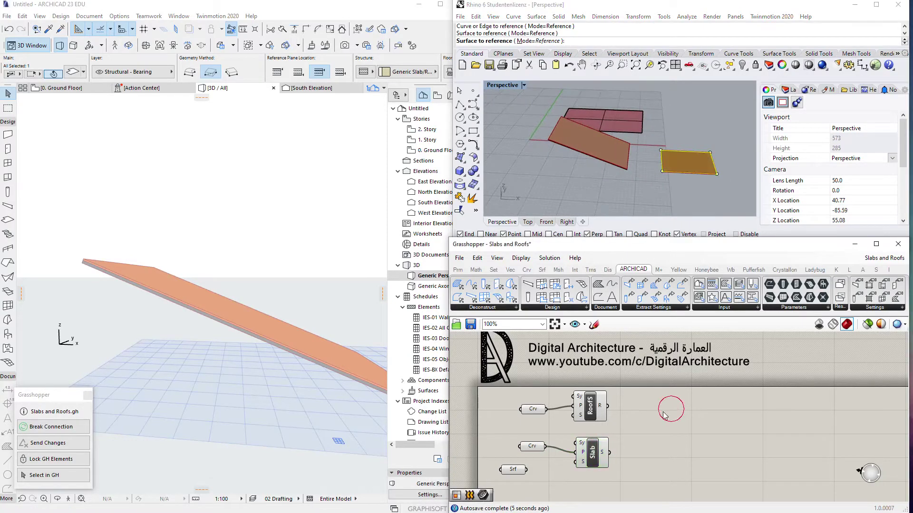
pyautogui.click(661, 171)
pyautogui.press('Escape')
pyautogui.click(662, 172)
pyautogui.moveTo(653, 181); pyautogui.dragTo(663, 118)
pyautogui.moveTo(652, 146)
pyautogui.mouseDown(button='right')
pyautogui.moveTo(660, 139)
pyautogui.moveTo(649, 147)
pyautogui.mouseUp(button='right')
pyautogui.hotkey('ctrl', 'y')
pyautogui.hotkey('ctrl', 'z')
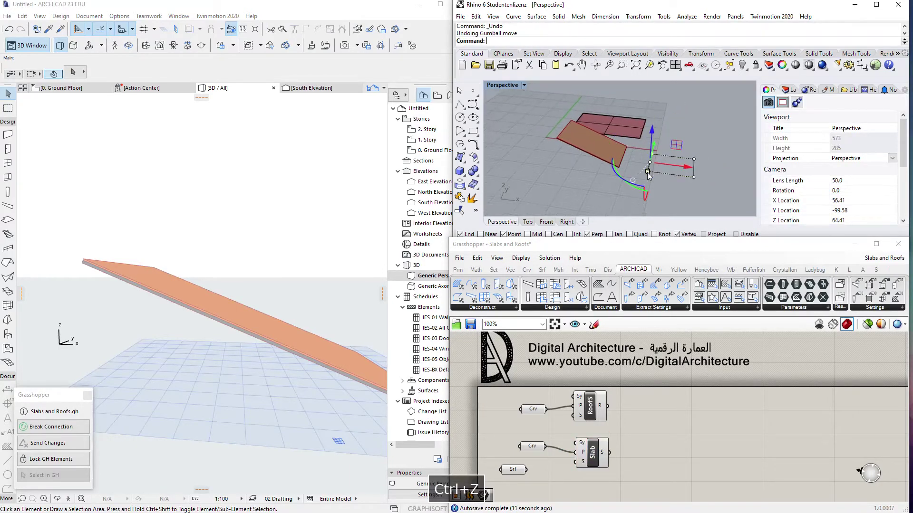
# - Lower one raised corner point of the sloped roof curve so it leaves the plane, and undo the move
pyautogui.click(622, 157)
pyautogui.scroll(5, 605, 169)
pyautogui.scroll(-3, 606, 176)
pyautogui.keyDown('shift'); pyautogui.moveTo(622, 185); pyautogui.dragTo(562, 134, button='right'); pyautogui.keyUp('shift')
pyautogui.scroll(4, 560, 158)
pyautogui.scroll(-3, 560, 158)
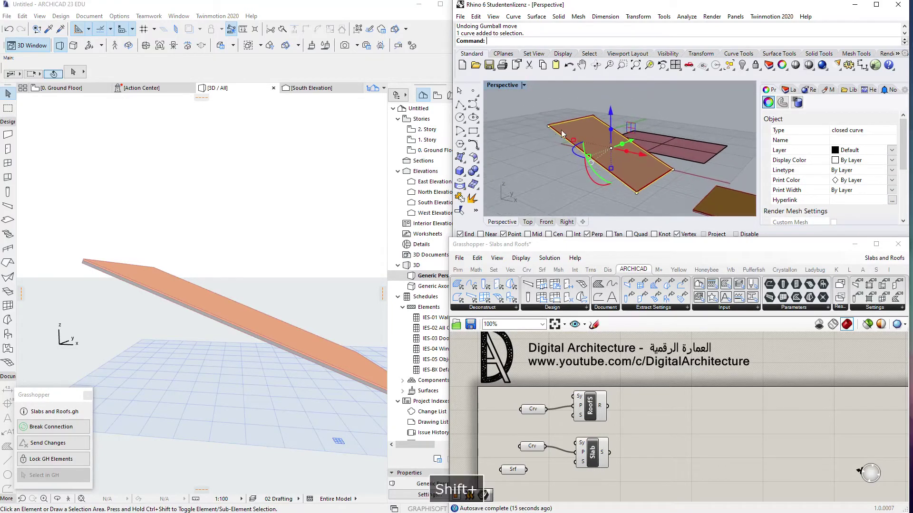
pyautogui.click(548, 126)
pyautogui.moveTo(547, 96); pyautogui.dragTo(564, 144)
pyautogui.moveTo(566, 164); pyautogui.dragTo(614, 124, button='right')
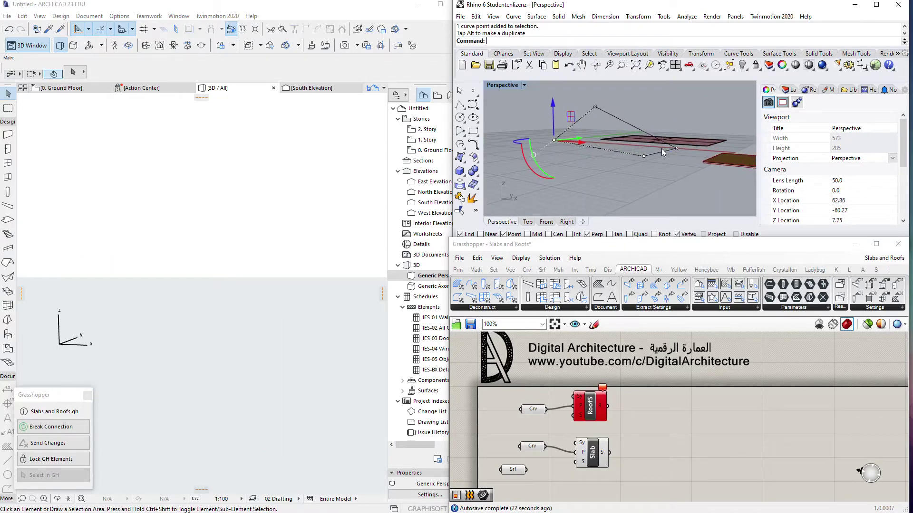
pyautogui.moveTo(597, 125); pyautogui.dragTo(536, 148, button='right')
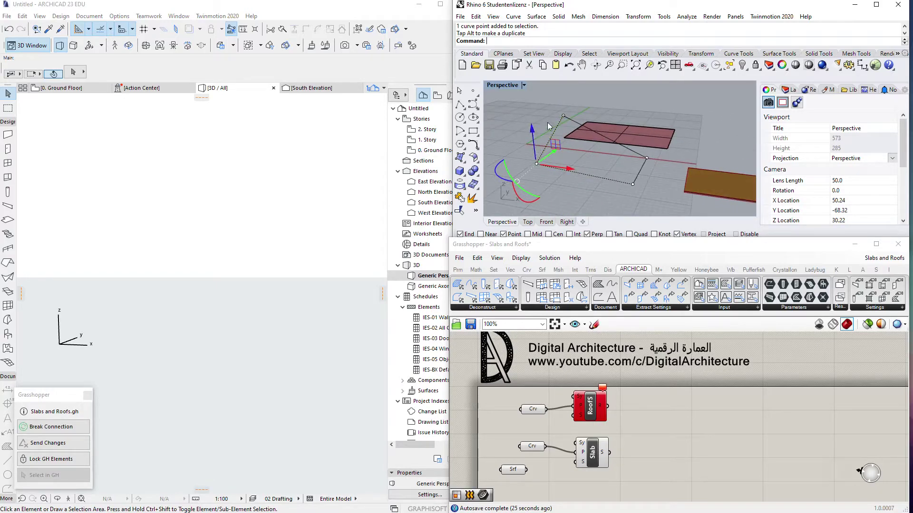
pyautogui.hotkey('ctrl', 'y')
pyautogui.hotkey('ctrl', 'z')
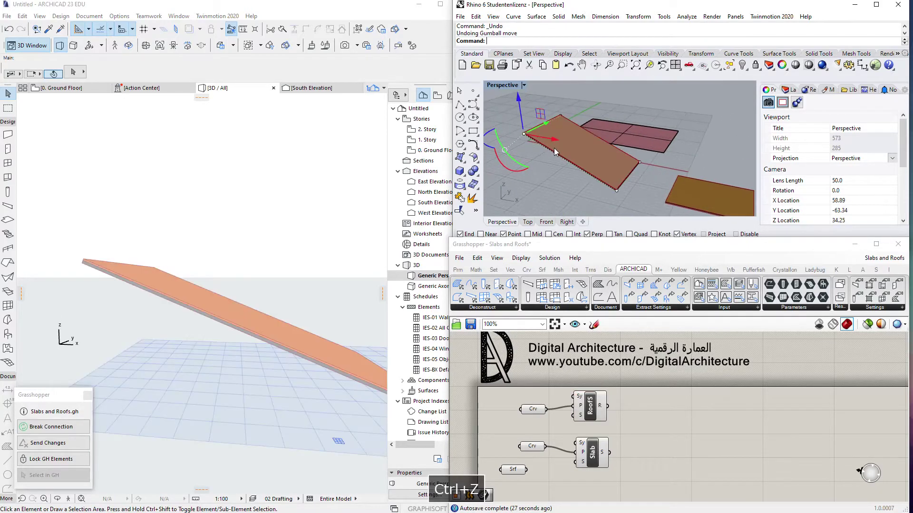
# - Delete one raised corner point of the sloped roof curve and slide the adjacent low corner along X toward the raised end
pyautogui.moveTo(551, 154); pyautogui.dragTo(511, 139, button='right')
pyautogui.press('Delete')
pyautogui.click(571, 175)
pyautogui.moveTo(594, 182); pyautogui.dragTo(658, 192, button='right')
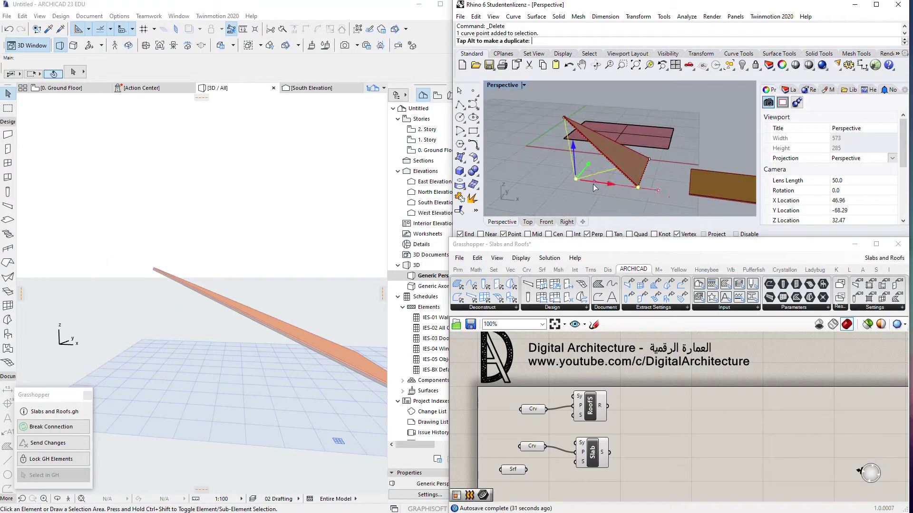
pyautogui.moveTo(593, 184); pyautogui.dragTo(593, 184)
# - Raise the remaining far low corner of the triangular roof curve and lower its previously raised corner to tilt it differently
pyautogui.click(649, 160)
pyautogui.moveTo(651, 142); pyautogui.dragTo(651, 106)
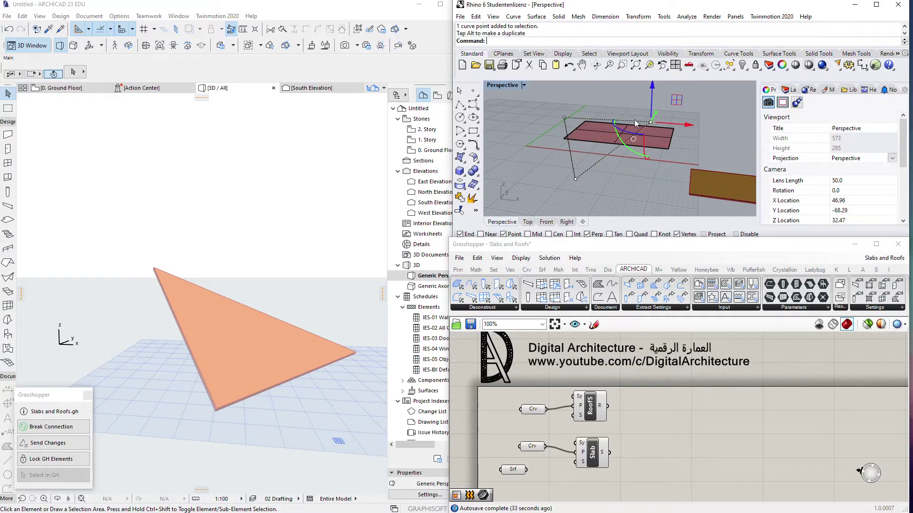
pyautogui.moveTo(548, 127); pyautogui.dragTo(647, 118, button='right')
pyautogui.click(636, 115)
pyautogui.click(634, 116)
pyautogui.moveTo(634, 101); pyautogui.dragTo(633, 130)
pyautogui.moveTo(670, 164); pyautogui.dragTo(681, 115, button='right')
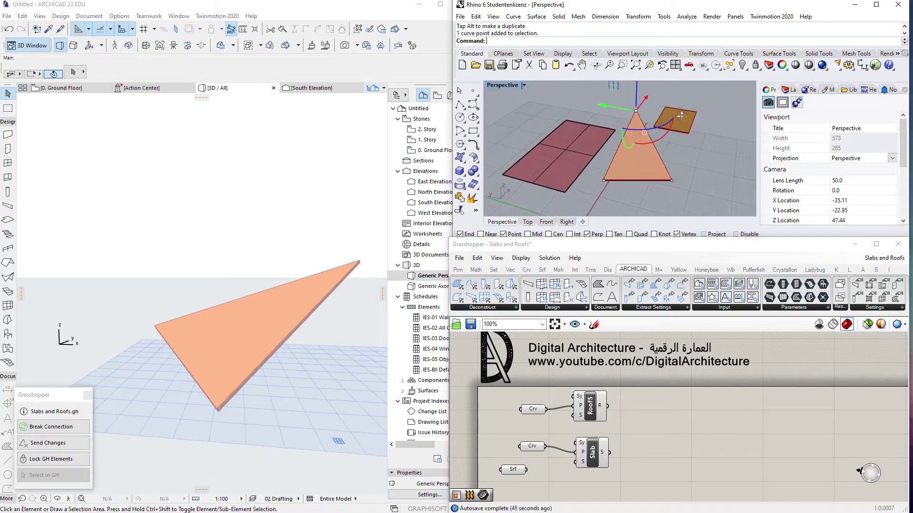
# - Switch to ARCHICAD, select the triangular roof and open its settings to examine the pitch angle
pyautogui.keyDown('shift'); pyautogui.moveTo(364, 261); pyautogui.dragTo(262, 289, button='middle'); pyautogui.keyUp('shift')
pyautogui.click(260, 293)
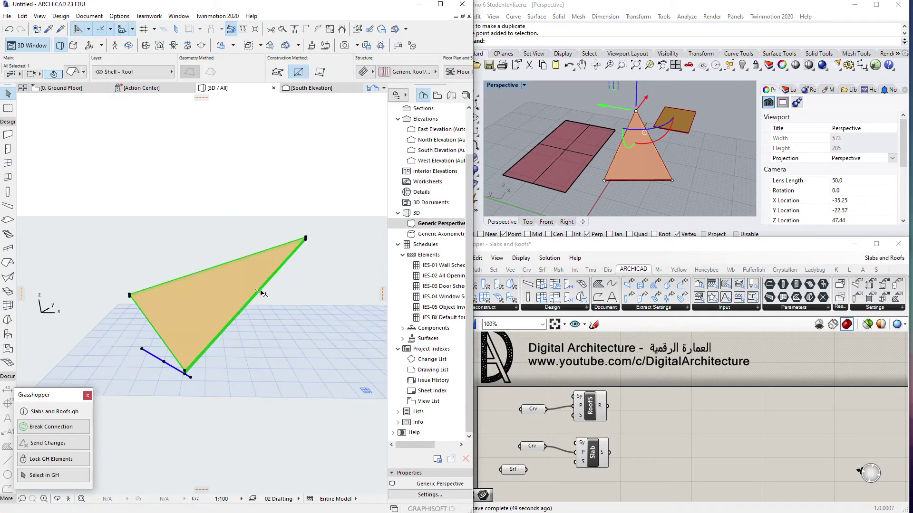
pyautogui.hotkey('ctrl', 't')
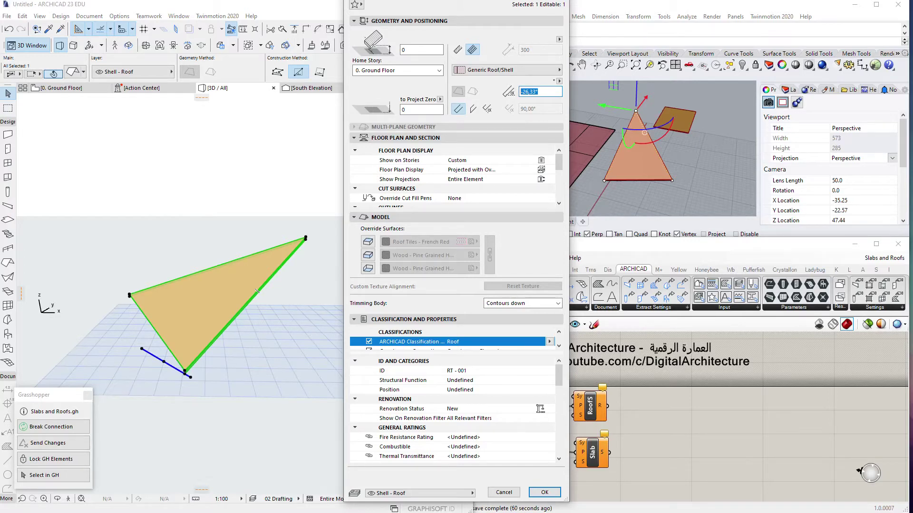
pyautogui.press('Escape')
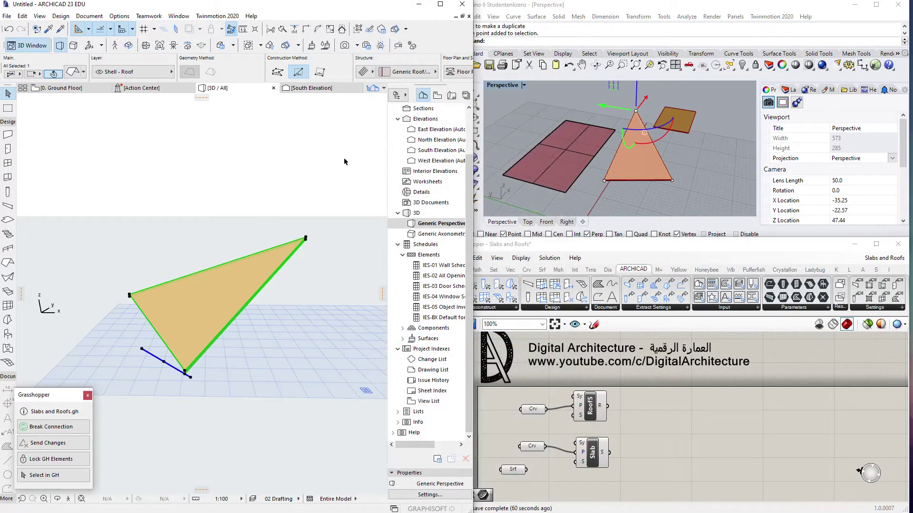
# - Move the Slab component with its Curve and Surface parameters down, away from the roof component on the Grasshopper canvas
pyautogui.scroll(-6, 615, 189)
pyautogui.click(614, 244)
pyautogui.moveTo(634, 430); pyautogui.dragTo(660, 382, button='right')
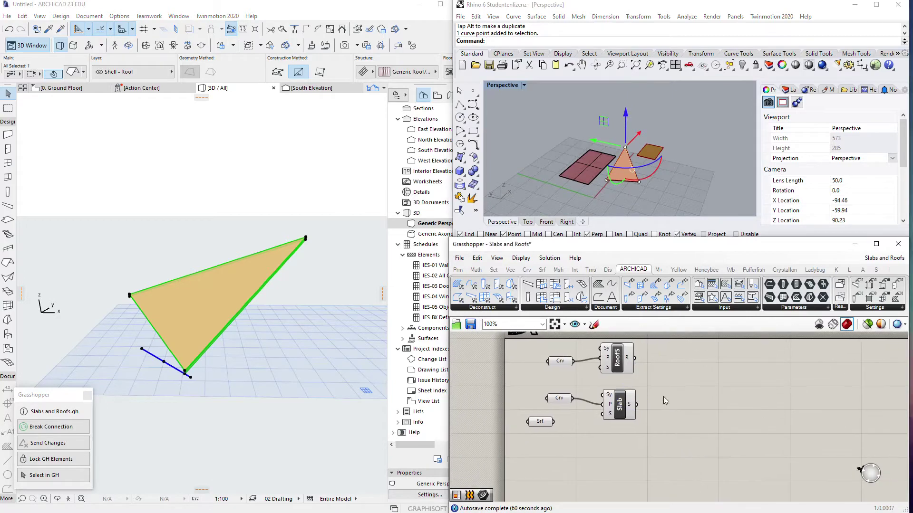
pyautogui.moveTo(693, 386); pyautogui.dragTo(537, 432)
pyautogui.moveTo(625, 397); pyautogui.dragTo(645, 429)
pyautogui.moveTo(656, 374); pyautogui.dragTo(541, 335)
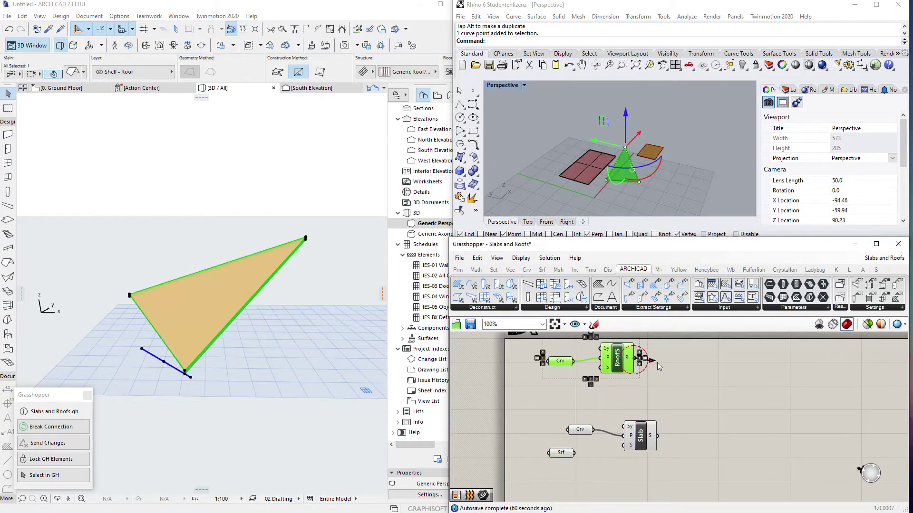
# - Place a Roof Settings component beside the roof definition and connect it to the Roof Single-plane's S input
pyautogui.click(881, 309)
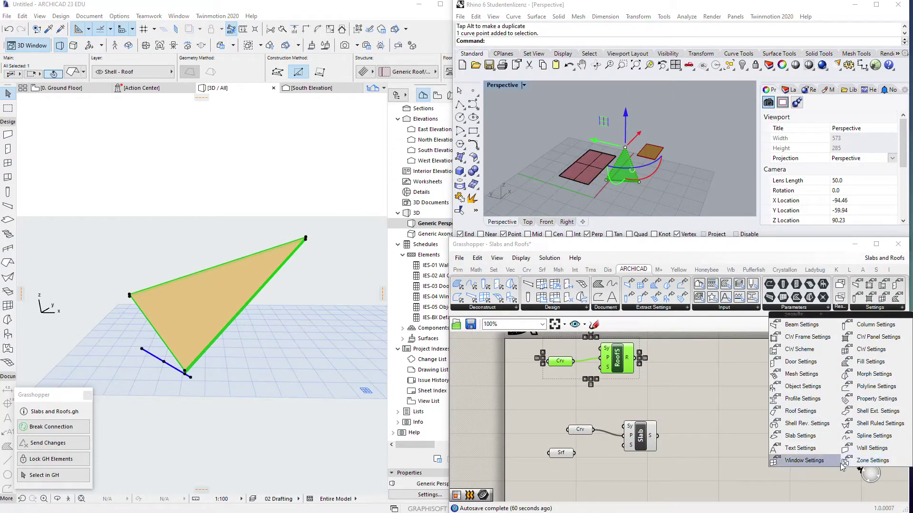
pyautogui.click(818, 410)
pyautogui.moveTo(807, 416); pyautogui.dragTo(516, 411)
pyautogui.moveTo(591, 377); pyautogui.dragTo(600, 367)
pyautogui.scroll(3, 627, 178)
pyautogui.moveTo(505, 407); pyautogui.dragTo(523, 421)
pyautogui.scroll(3, 507, 408)
pyautogui.scroll(-2, 602, 413)
# - Change the Roof Settings component's ARCHICAD roof structure from composite to basic (RoofSetB)
pyautogui.rightClick(574, 408)
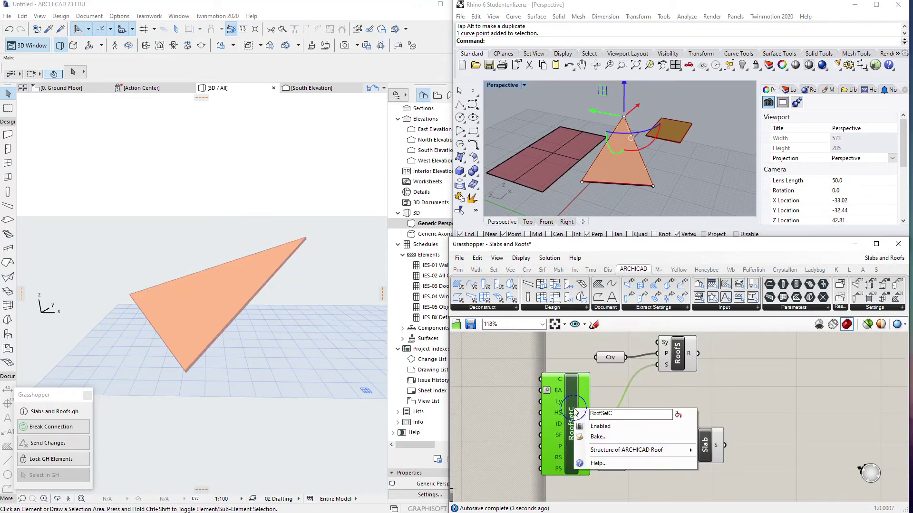
pyautogui.moveTo(614, 451)
pyautogui.click(713, 451)
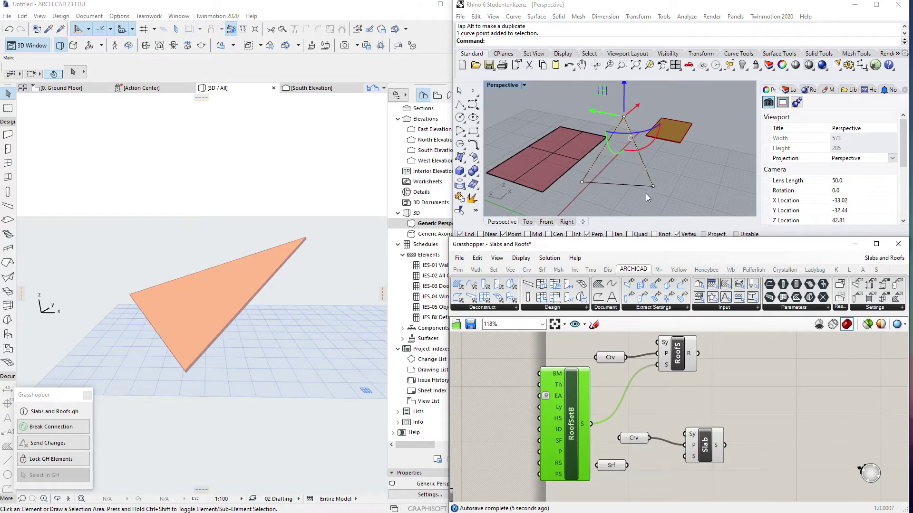
pyautogui.scroll(6, 646, 191)
pyautogui.moveTo(543, 167); pyautogui.dragTo(523, 200, button='right')
pyautogui.scroll(2, 556, 369)
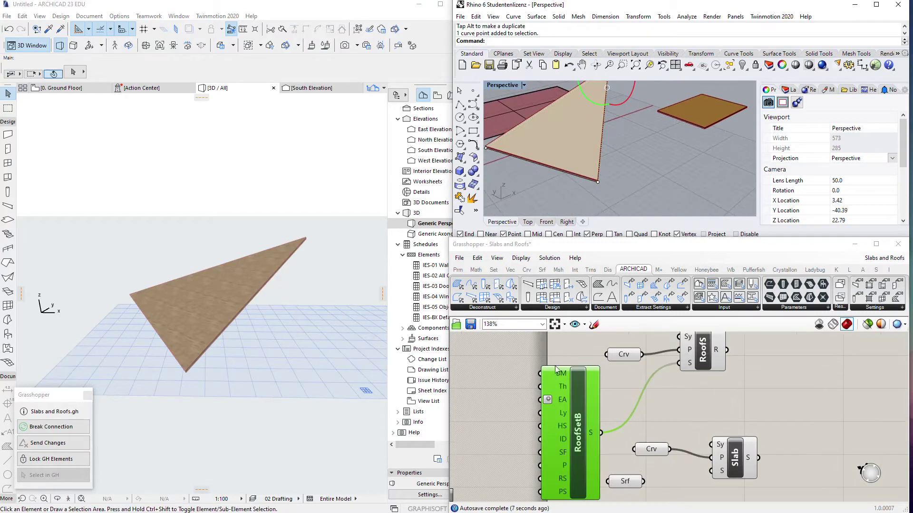
# - Delete the Slab component together with its Curve parameter and the unused Surface parameter
pyautogui.moveTo(785, 407); pyautogui.dragTo(609, 504)
pyautogui.scroll(-2, 712, 471)
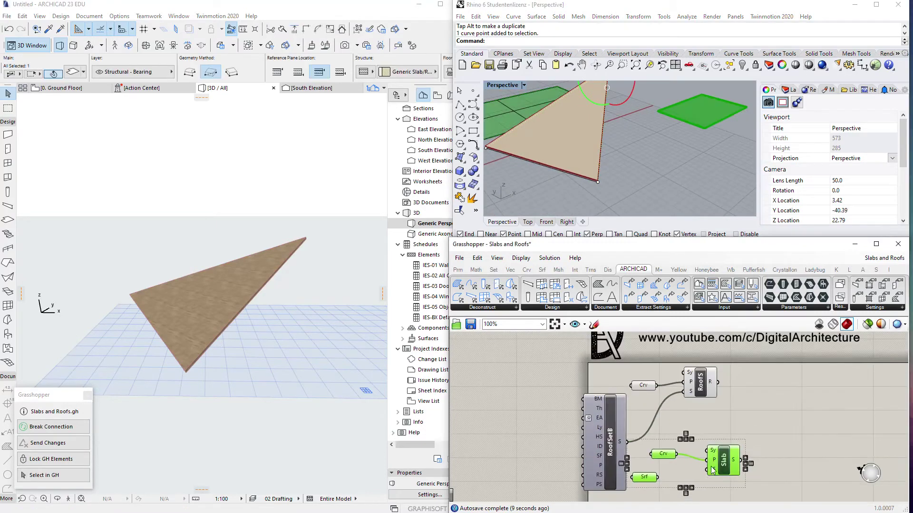
pyautogui.press('Delete')
pyautogui.moveTo(568, 413); pyautogui.dragTo(630, 422, button='right')
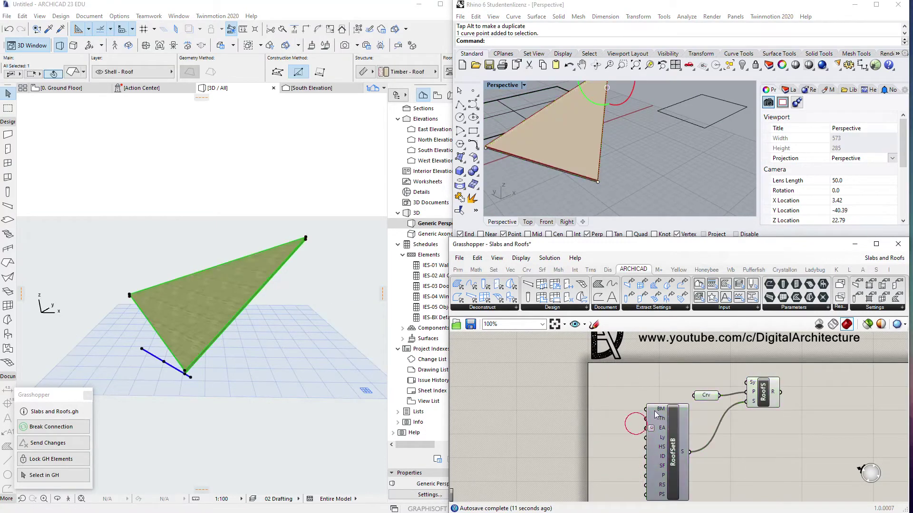
# - Add a Building Material input beside the roof settings and set it to Timber - Structural
pyautogui.click(740, 308)
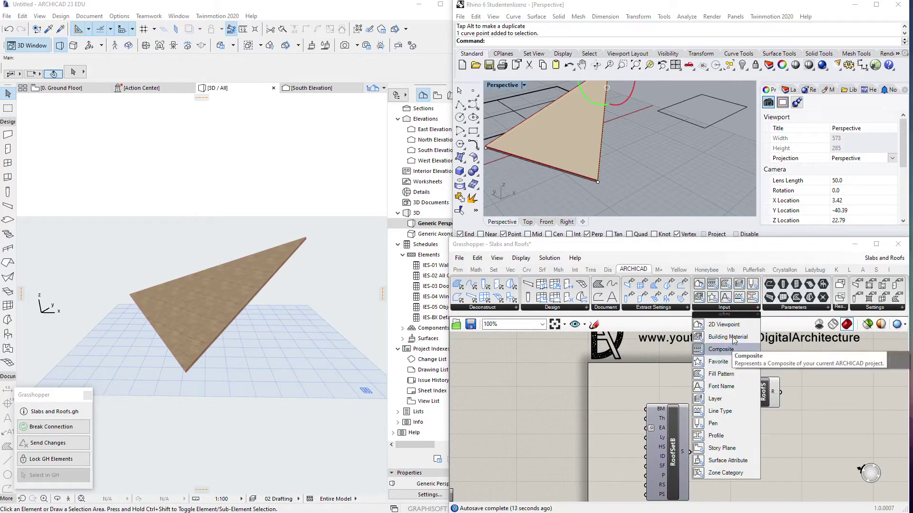
pyautogui.moveTo(713, 323); pyautogui.dragTo(576, 411)
pyautogui.scroll(2, 579, 415)
pyautogui.doubleClick(568, 407)
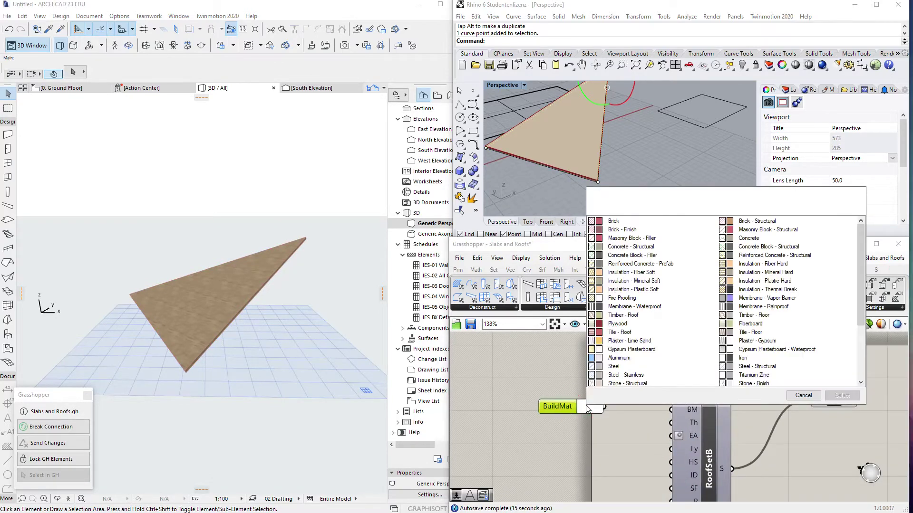
pyautogui.scroll(-3, 703, 318)
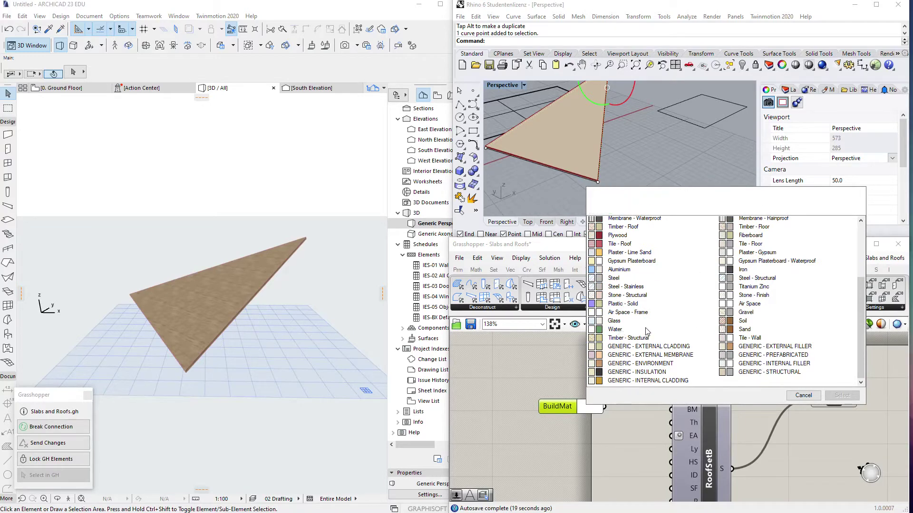
pyautogui.doubleClick(628, 339)
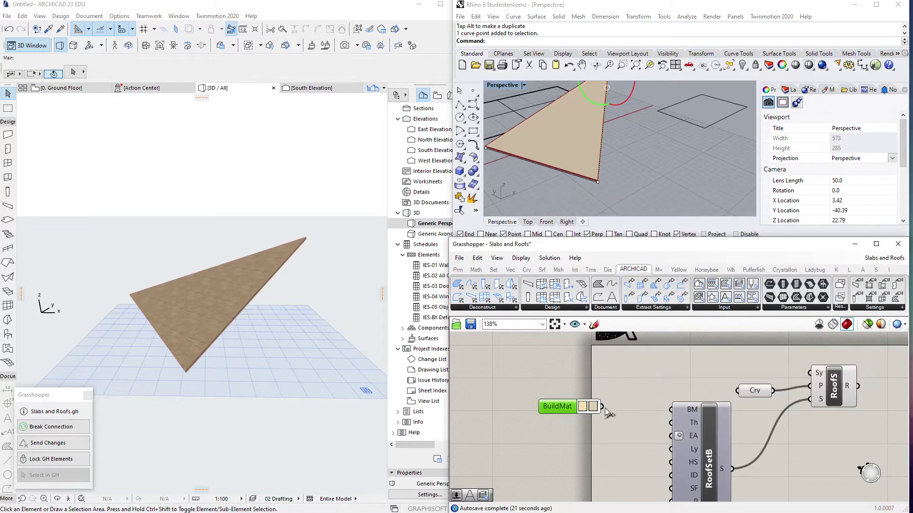
# - Bring the building material input closer to the roof settings and connect it to their BM input
pyautogui.moveTo(547, 408); pyautogui.dragTo(589, 407)
pyautogui.scroll(-3, 584, 169)
pyautogui.scroll(3, 600, 161)
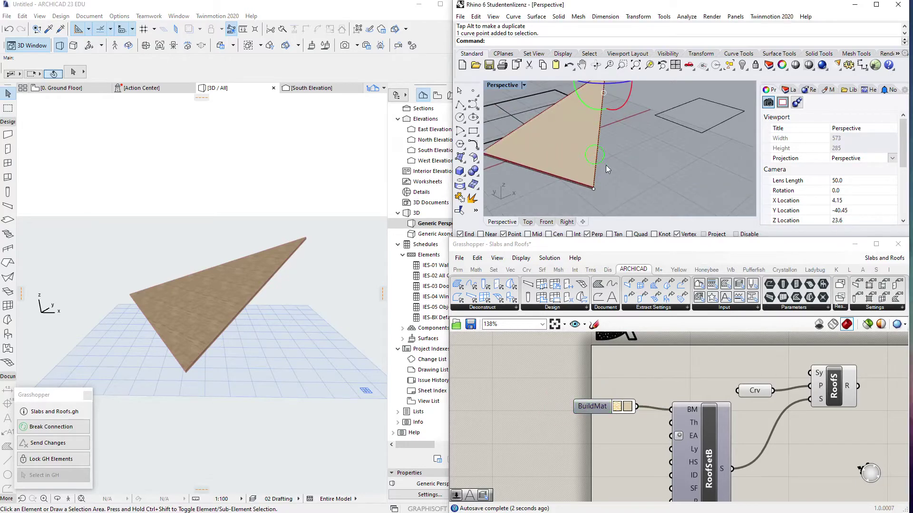
pyautogui.middleClick(599, 159)
pyautogui.scroll(-4, 643, 175)
pyautogui.moveTo(643, 175); pyautogui.dragTo(655, 190, button='right')
pyautogui.scroll(-3, 655, 190)
pyautogui.scroll(-5, 641, 415)
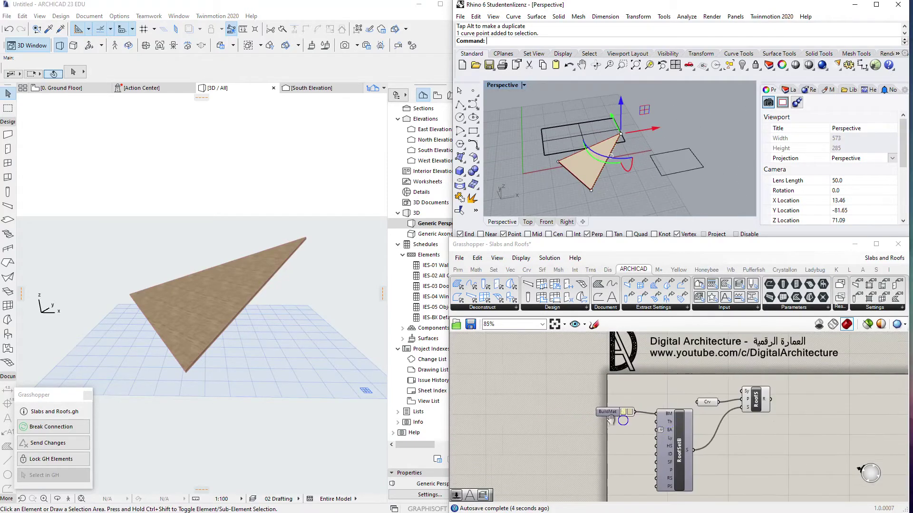
# - Move the whole roof definition together across the canvas to free space beside it, and deselect it
pyautogui.moveTo(660, 415); pyautogui.dragTo(530, 464)
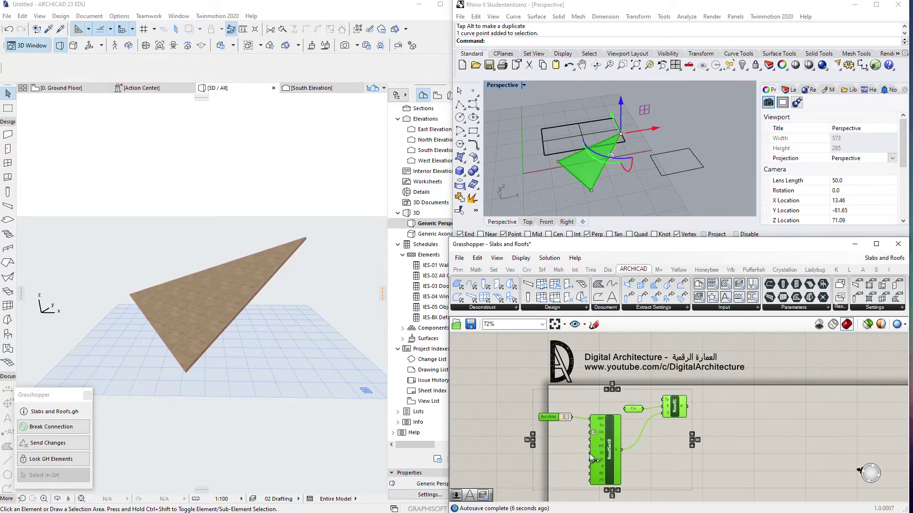
pyautogui.moveTo(609, 452); pyautogui.dragTo(725, 462)
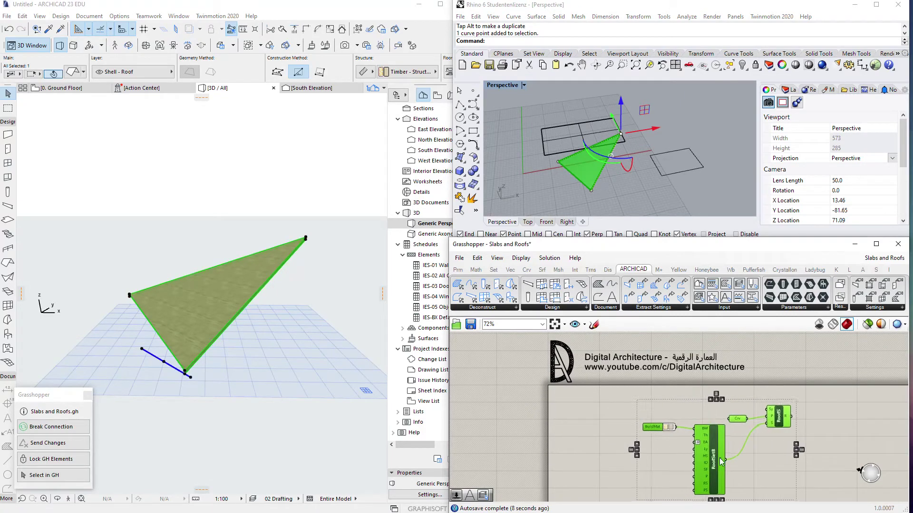
pyautogui.doubleClick(595, 416)
pyautogui.moveTo(695, 172); pyautogui.dragTo(681, 211, button='right')
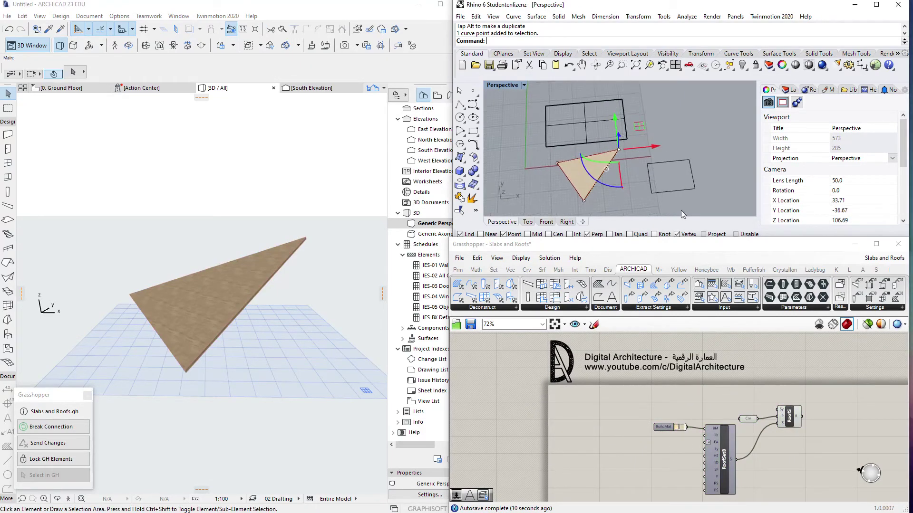
# - Delete the separate rectangle curve and the triangle curve in the Rhino viewport, keeping the rectangular surface
pyautogui.moveTo(571, 206); pyautogui.dragTo(571, 206)
pyautogui.press('Delete')
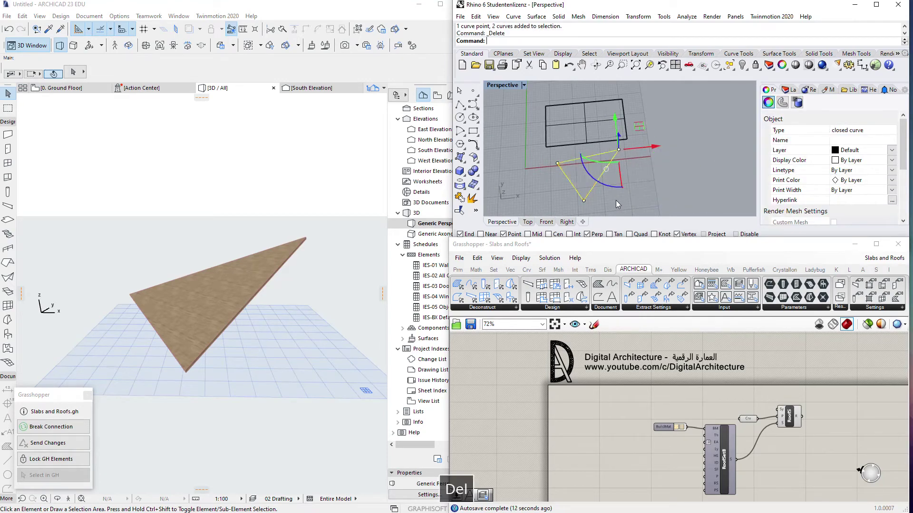
pyautogui.click(593, 196)
pyautogui.press('Delete')
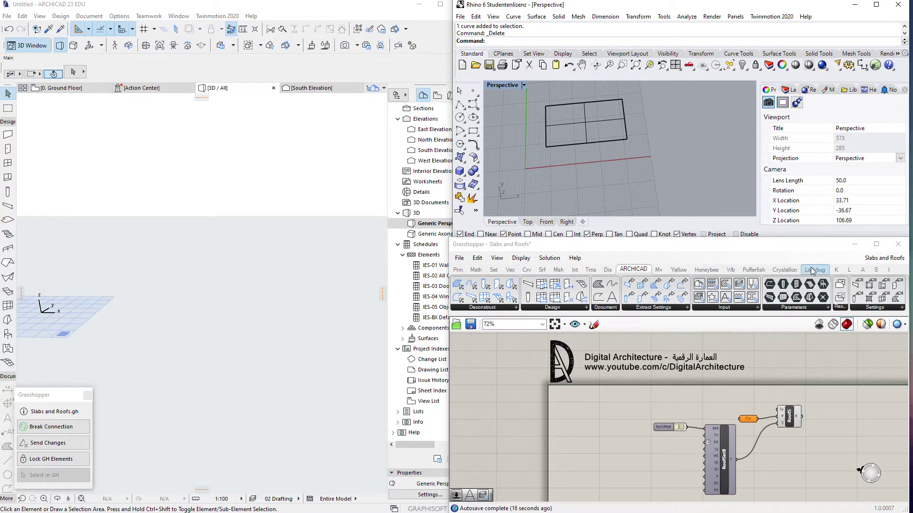
# - Add a Surface parameter to an empty part of the canvas and reference the rectangular Rhino surface in it
pyautogui.click(849, 270)
pyautogui.moveTo(591, 198); pyautogui.dragTo(625, 181, button='right')
pyautogui.click(712, 310)
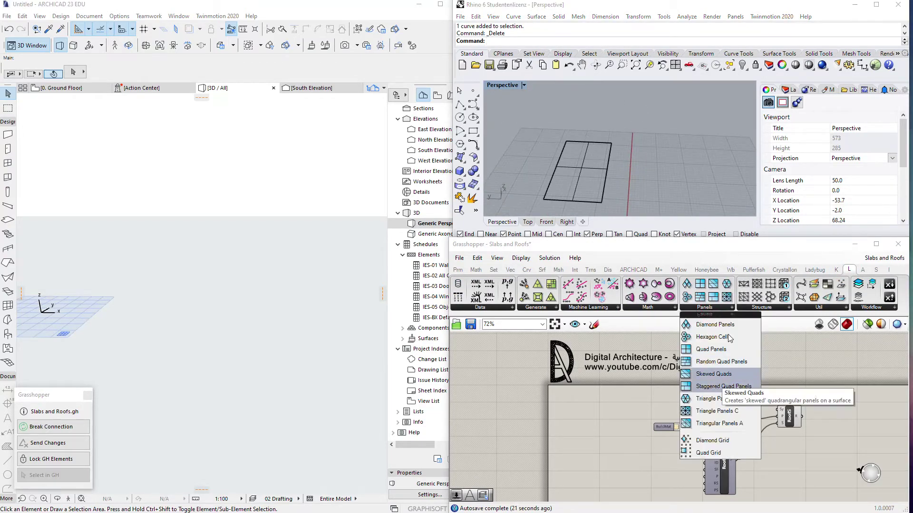
pyautogui.moveTo(626, 183); pyautogui.dragTo(618, 166, button='right')
pyautogui.scroll(3, 643, 132)
pyautogui.rightClick(586, 428)
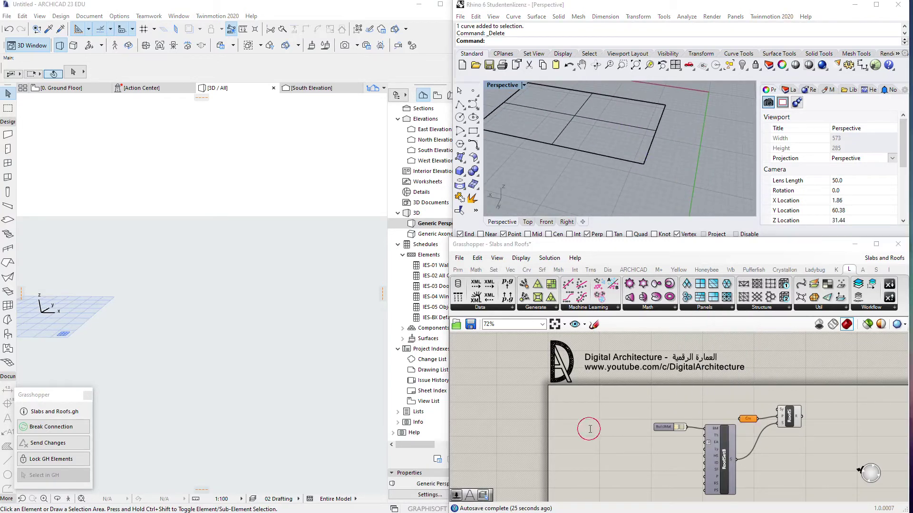
pyautogui.click(585, 395)
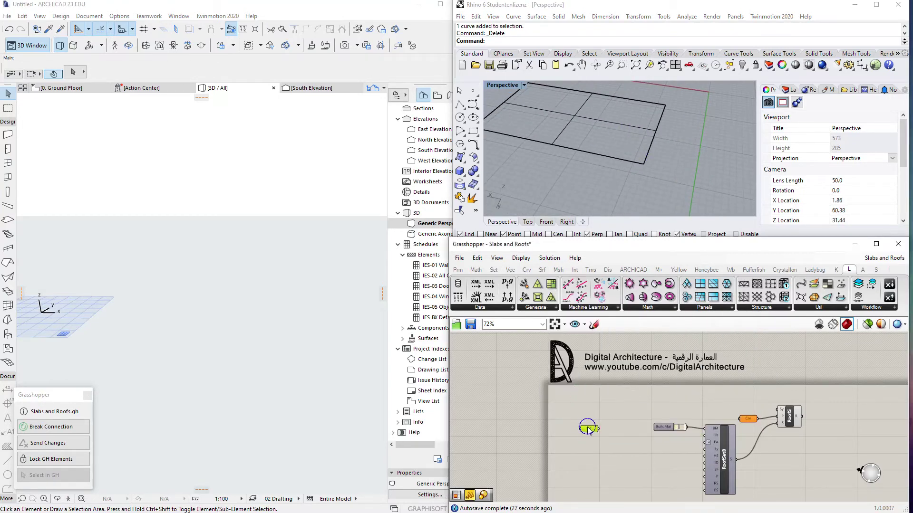
pyautogui.rightClick(588, 429)
pyautogui.click(618, 444)
pyautogui.click(612, 157)
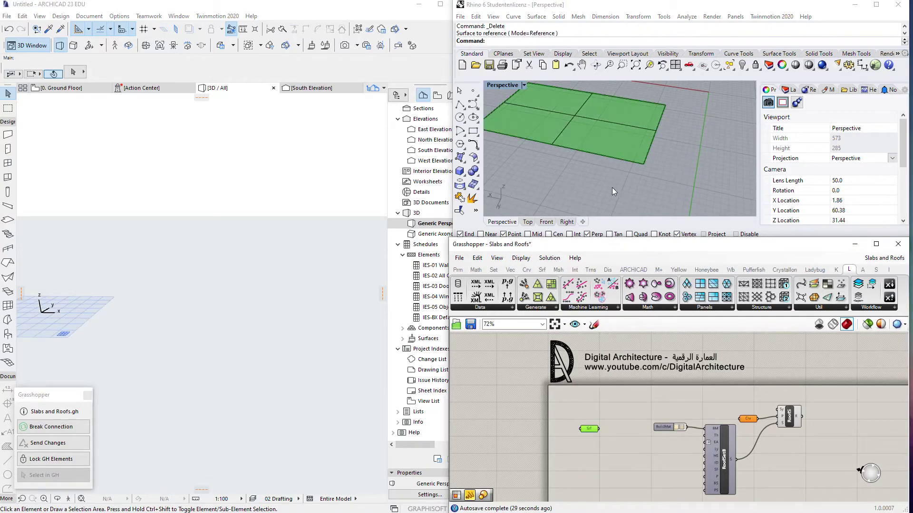
pyautogui.moveTo(619, 209); pyautogui.dragTo(584, 182, button='right')
pyautogui.click(633, 413)
pyautogui.click(588, 428)
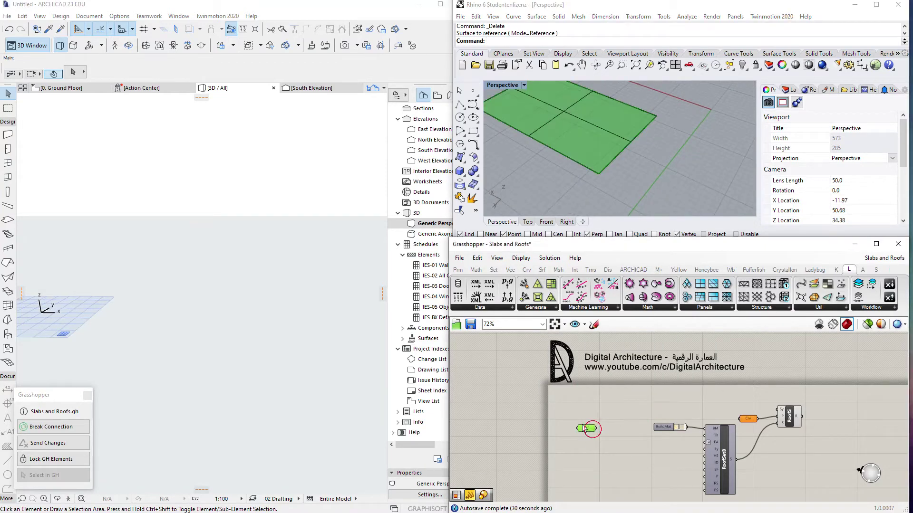
# - Add a LunchBox Triangle Panels C component beside the Surface parameter and connect the surface to its Srf input
pyautogui.click(696, 314)
pyautogui.moveTo(708, 415); pyautogui.dragTo(634, 423)
pyautogui.scroll(3, 576, 415)
pyautogui.moveTo(632, 141); pyautogui.dragTo(639, 183, button='right')
pyautogui.moveTo(618, 147); pyautogui.dragTo(576, 146, button='right')
pyautogui.scroll(5, 576, 146)
pyautogui.moveTo(603, 186)
pyautogui.mouseDown(button='right')
pyautogui.moveTo(581, 184)
pyautogui.moveTo(603, 173)
pyautogui.mouseUp(button='right')
pyautogui.scroll(6, 603, 173)
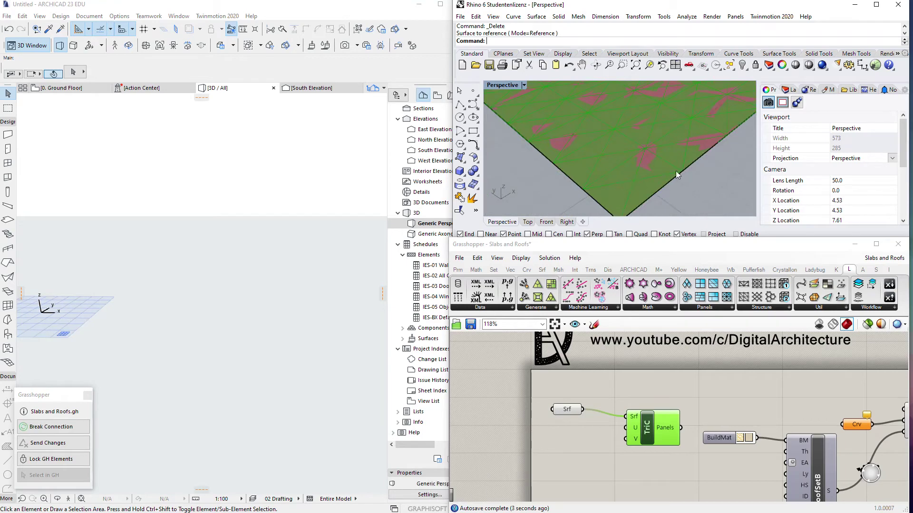
pyautogui.moveTo(668, 417); pyautogui.dragTo(660, 414)
pyautogui.moveTo(664, 164); pyautogui.dragTo(635, 181, button='right')
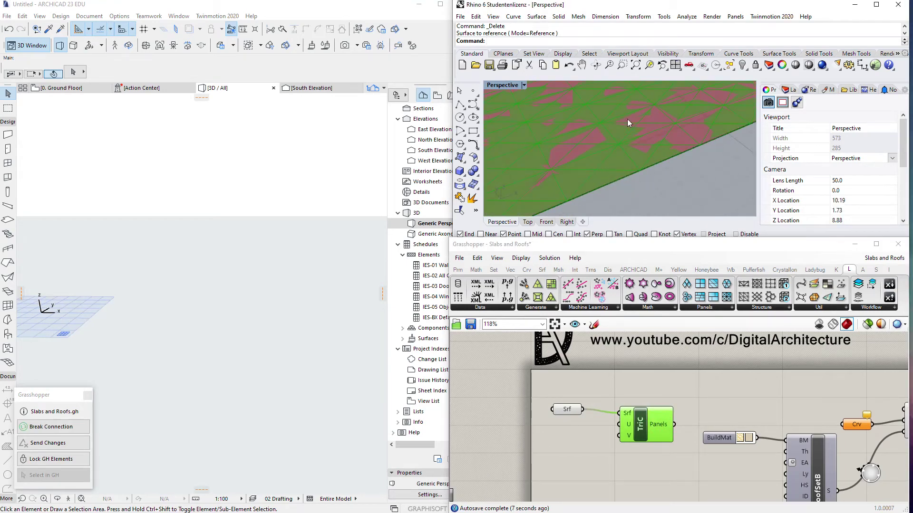
# - Create a number slider of 5 for the panels' U divisions and duplicate it for the V divisions
pyautogui.doubleClick(572, 421)
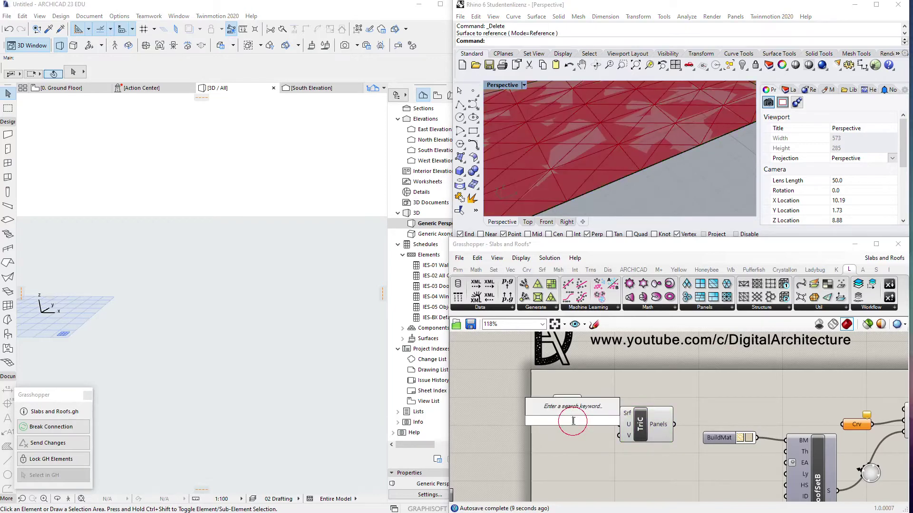
pyautogui.write('5')
pyautogui.press('Return')
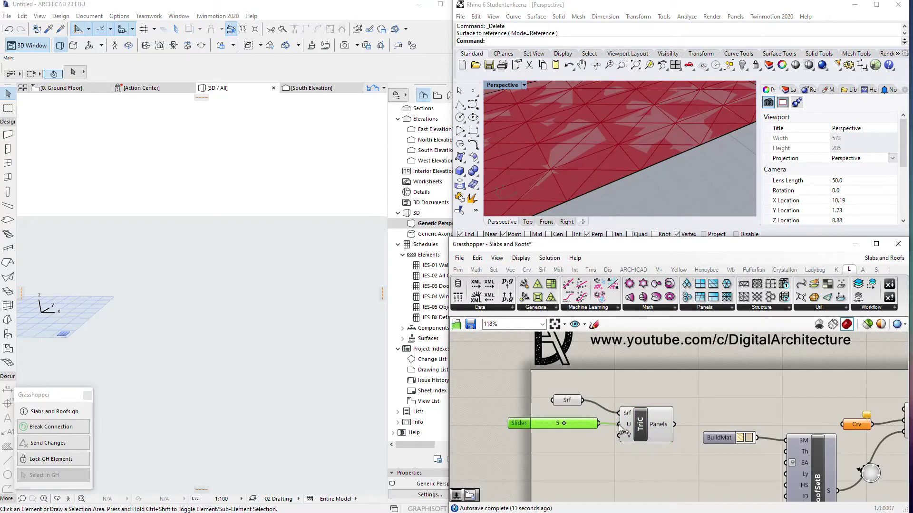
pyautogui.hotkey('ctrl', 'v')
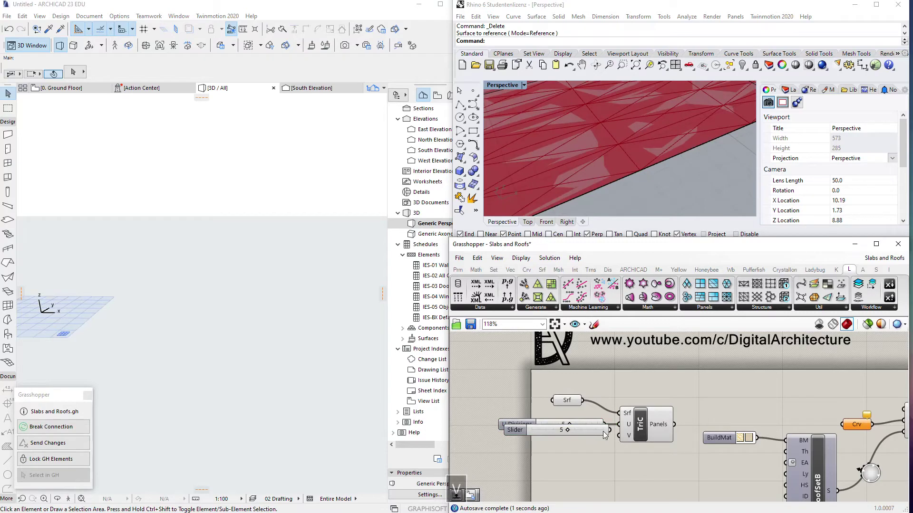
pyautogui.moveTo(602, 434)
pyautogui.mouseDown()
pyautogui.moveTo(601, 444)
pyautogui.moveTo(619, 436)
pyautogui.mouseUp()
# - Move the whole roof definition away from the panel component to free canvas space, and deselect it
pyautogui.scroll(-3, 632, 438)
pyautogui.moveTo(633, 438); pyautogui.dragTo(584, 412, button='right')
pyautogui.moveTo(770, 366); pyautogui.dragTo(649, 468)
pyautogui.moveTo(698, 445); pyautogui.dragTo(760, 488)
pyautogui.click(674, 405)
# - Add a Deconstruct Brep component and connect the triangular Panels output to its B input
pyautogui.doubleClick(664, 403)
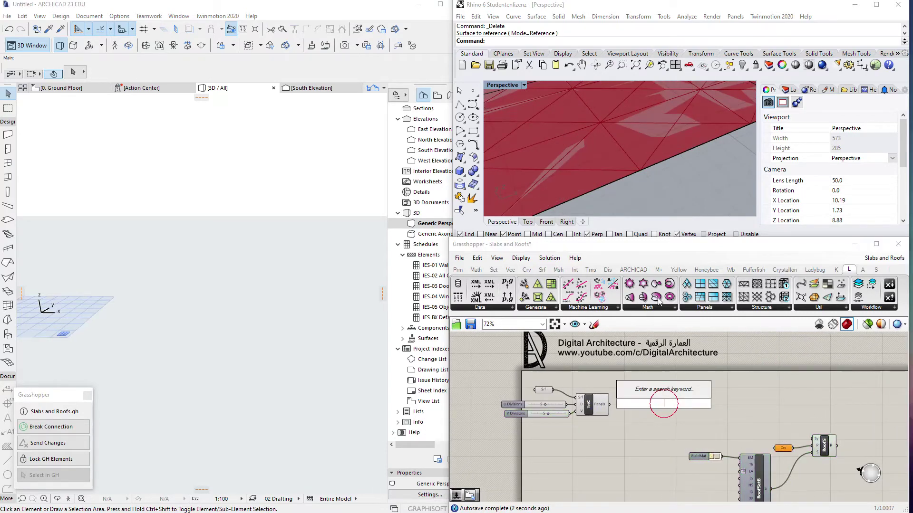
pyautogui.scroll(-10, 675, 190)
pyautogui.write('dec')
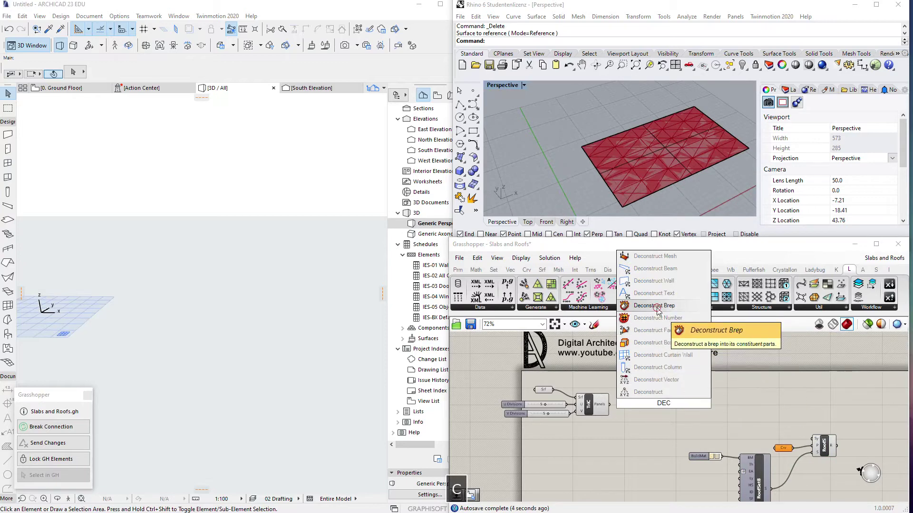
pyautogui.click(657, 307)
pyautogui.scroll(2, 639, 395)
pyautogui.moveTo(652, 399)
pyautogui.mouseDown()
pyautogui.moveTo(662, 407)
pyautogui.moveTo(647, 410)
pyautogui.mouseUp()
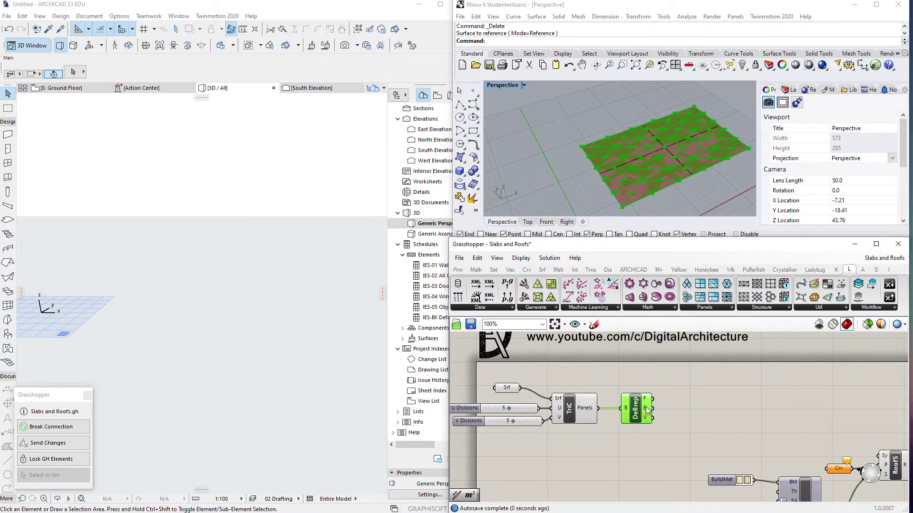
# - Add a List Item component and feed the Deconstruct Brep vertices into its L input
pyautogui.moveTo(646, 420)
pyautogui.click(684, 417)
pyautogui.doubleClick(683, 417)
pyautogui.write('List')
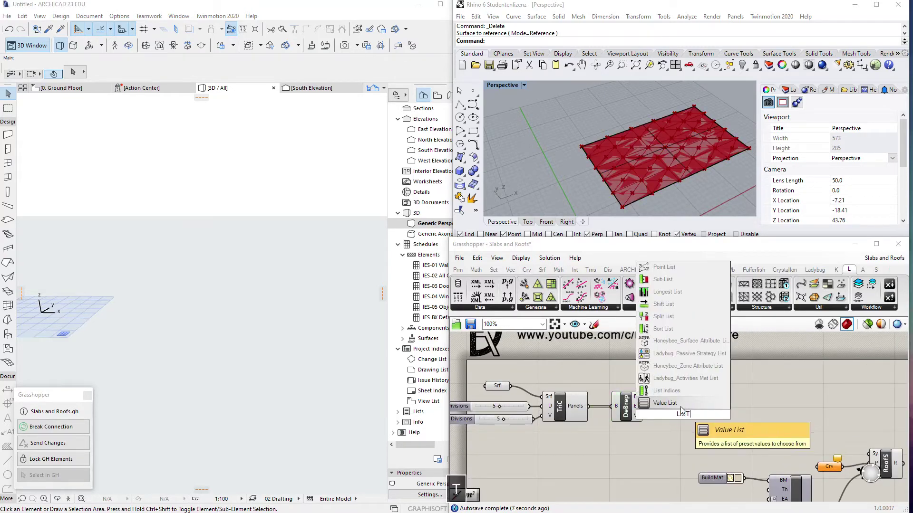
pyautogui.press('BackSpace')
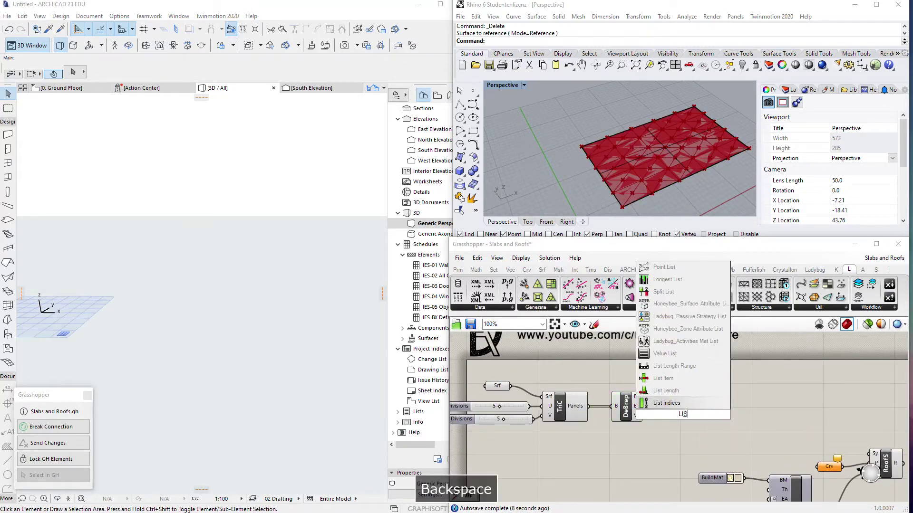
pyautogui.click(675, 379)
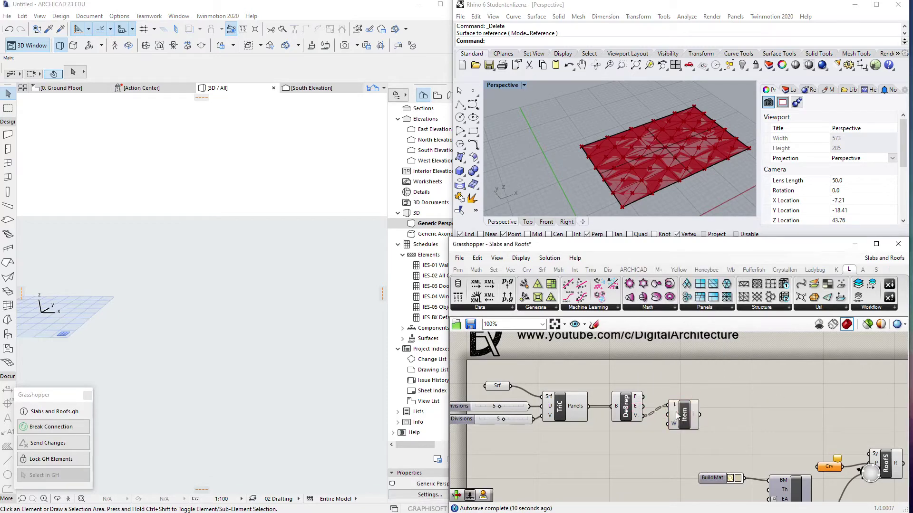
pyautogui.moveTo(679, 415); pyautogui.dragTo(703, 418)
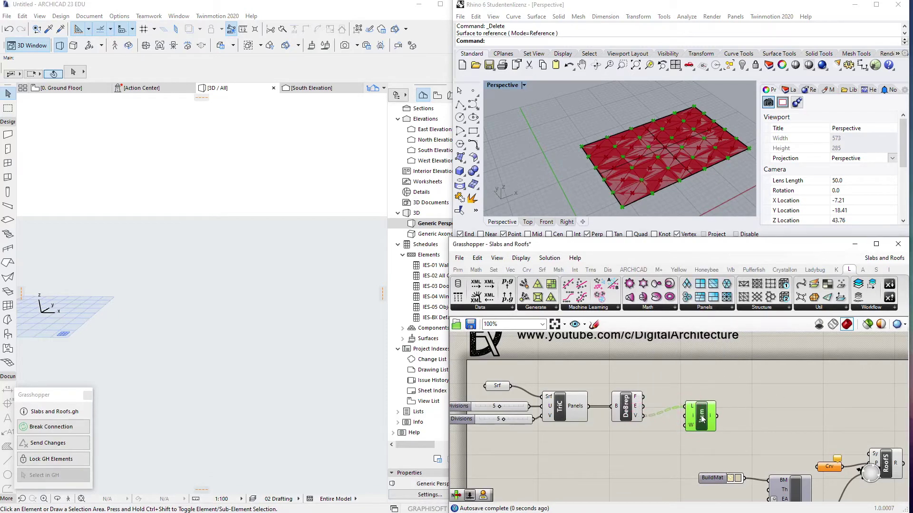
# - Create an index slider ranging from 0 to 2 with value 1 and connect it to List Item's i input
pyautogui.doubleClick(644, 436)
pyautogui.write('1')
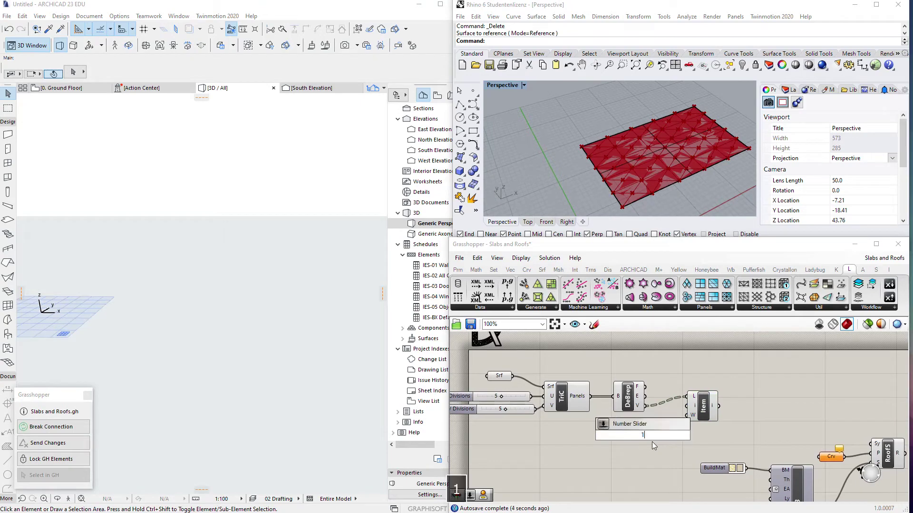
pyautogui.press('Return')
pyautogui.doubleClick(617, 437)
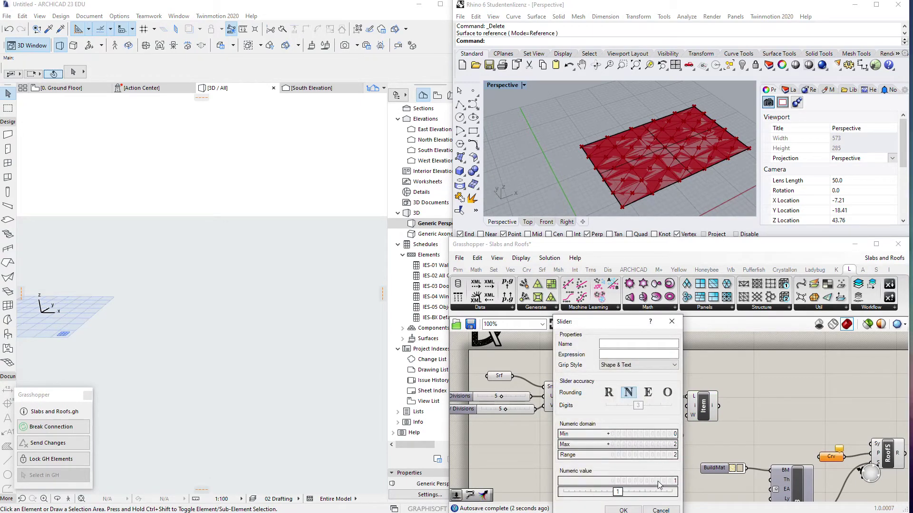
pyautogui.click(626, 509)
pyautogui.scroll(3, 658, 430)
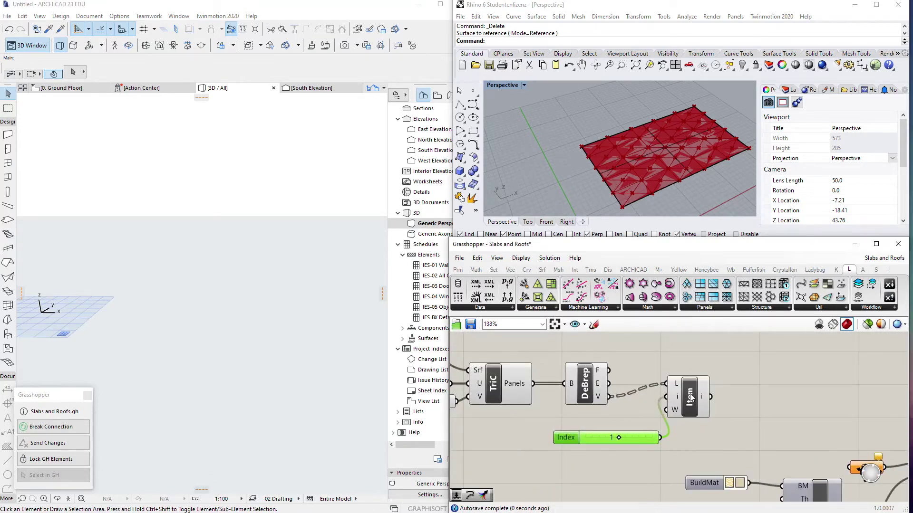
pyautogui.moveTo(690, 398); pyautogui.dragTo(694, 396)
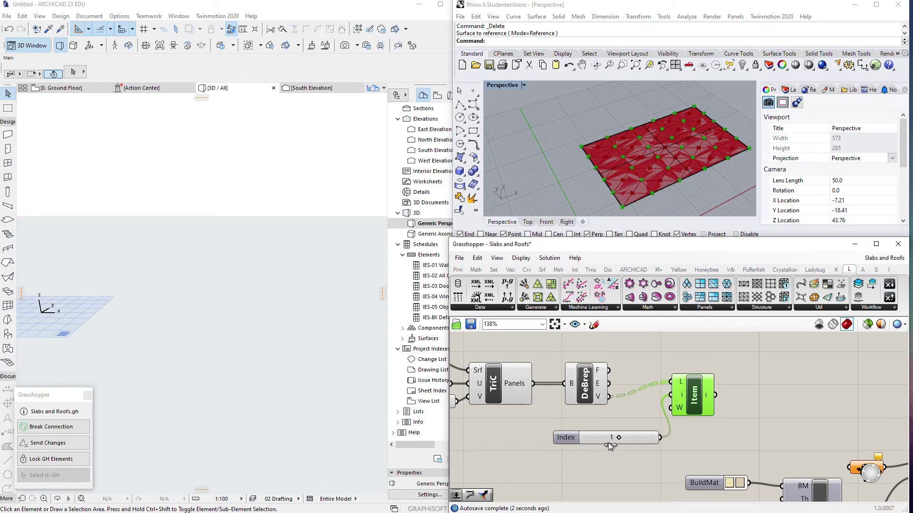
# - Add a Move component and connect the List Item output to its geometry input
pyautogui.scroll(-3, 609, 444)
pyautogui.doubleClick(653, 382)
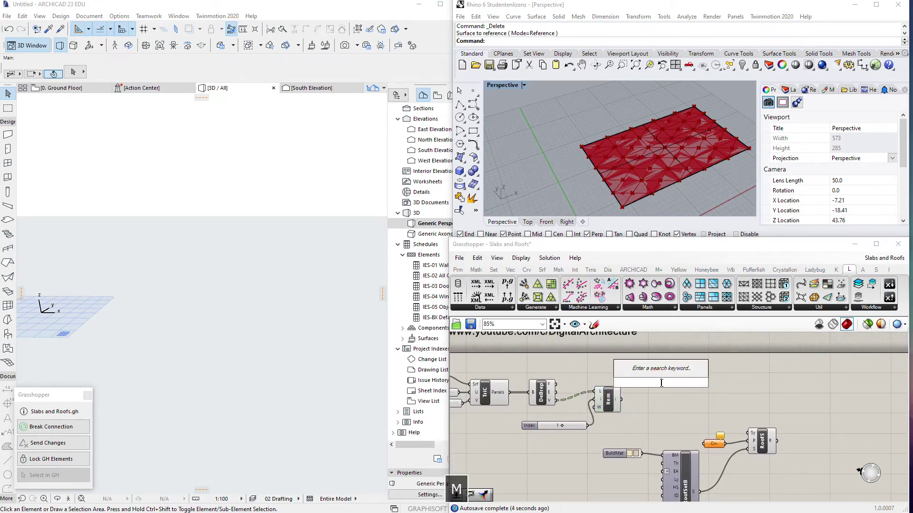
pyautogui.write('move')
pyautogui.press('Return')
pyautogui.moveTo(655, 379); pyautogui.dragTo(651, 378)
pyautogui.moveTo(661, 380); pyautogui.dragTo(663, 397)
# - Add a Unit Z vector and connect it to the Move component's T input
pyautogui.moveTo(627, 439); pyautogui.dragTo(646, 411, button='right')
pyautogui.doubleClick(587, 421)
pyautogui.write('Y')
pyautogui.doubleClick(595, 419)
pyautogui.press('Return')
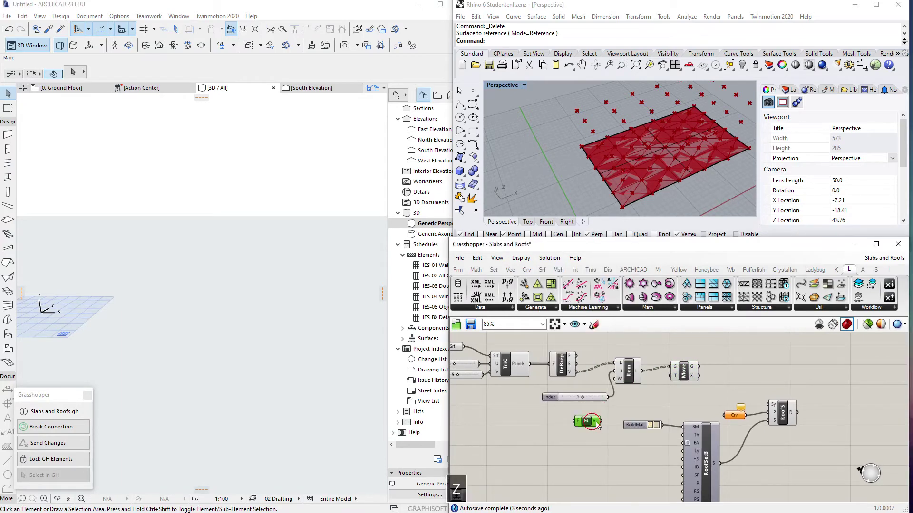
pyautogui.moveTo(602, 421); pyautogui.dragTo(675, 390)
# - Select the complete roof definition and shift it farther away from the Move component
pyautogui.moveTo(804, 383); pyautogui.dragTo(663, 487)
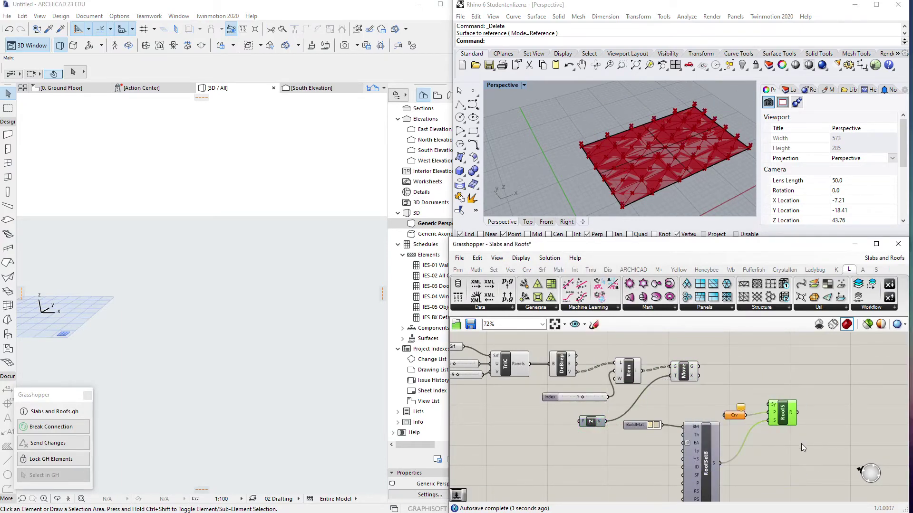
pyautogui.scroll(-2, 801, 443)
pyautogui.moveTo(818, 475); pyautogui.dragTo(669, 390)
pyautogui.moveTo(705, 420); pyautogui.dragTo(796, 383)
pyautogui.scroll(2, 706, 367)
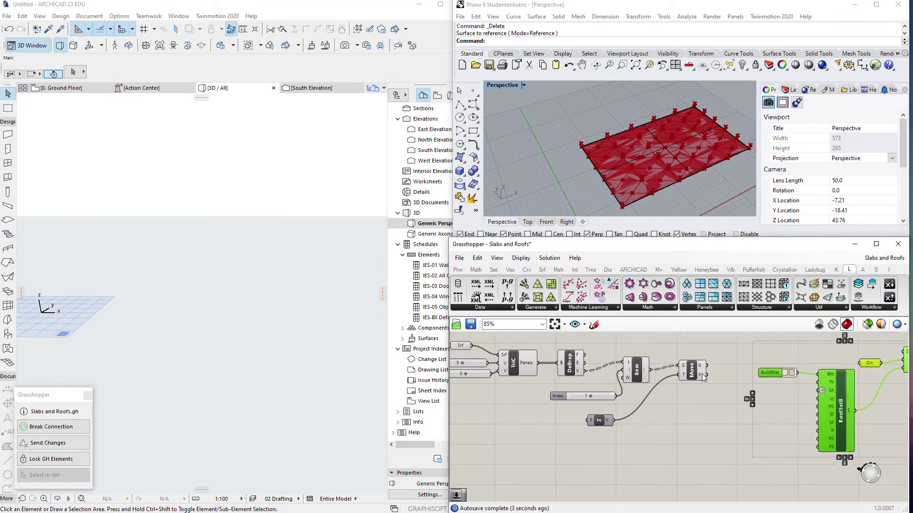
# - Rearrange the Move and Unit Z components so they sit close together just beyond List Item
pyautogui.moveTo(706, 367); pyautogui.dragTo(692, 410, button='right')
pyautogui.moveTo(678, 414); pyautogui.dragTo(688, 422)
pyautogui.moveTo(592, 464); pyautogui.dragTo(627, 459)
pyautogui.moveTo(679, 441); pyautogui.dragTo(651, 444, button='right')
pyautogui.moveTo(661, 425); pyautogui.dragTo(643, 428)
# - Add a Replace Items component and connect the brep vertices as list, the moved points as items and the index slider
pyautogui.doubleClick(680, 390)
pyautogui.write('REP')
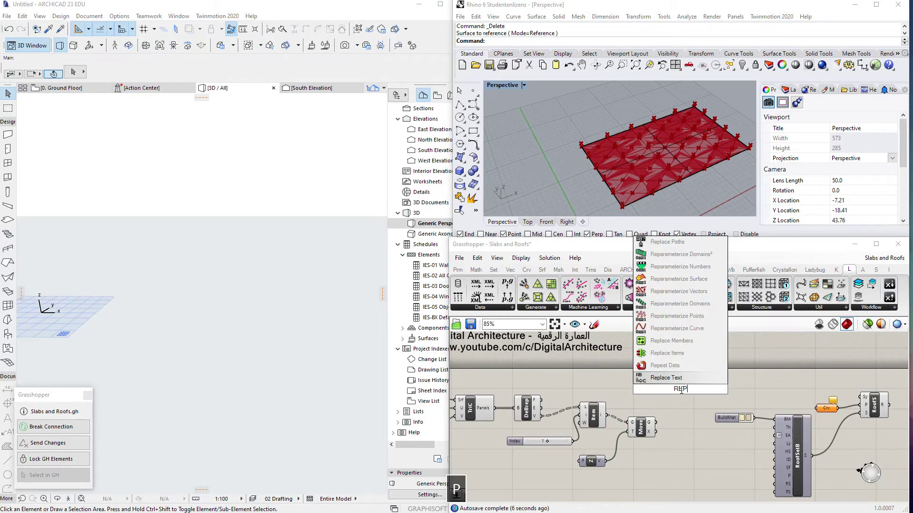
pyautogui.click(692, 354)
pyautogui.scroll(1, 645, 400)
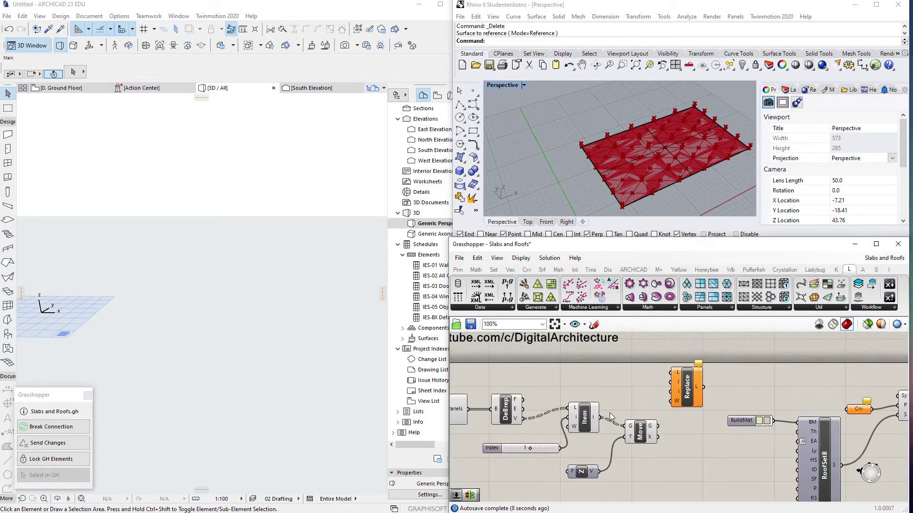
pyautogui.moveTo(676, 372); pyautogui.dragTo(684, 373)
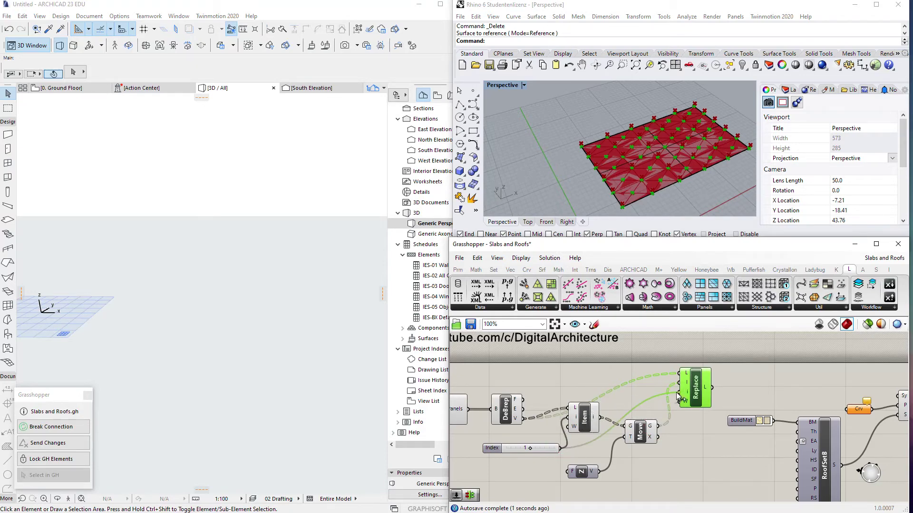
# - Turn off the preview of the intermediate point components leading up to Replace Items
pyautogui.moveTo(703, 413); pyautogui.dragTo(677, 400, button='right')
pyautogui.moveTo(628, 371); pyautogui.dragTo(486, 469)
pyautogui.middleClick(559, 409)
pyautogui.click(579, 389)
# - Adjust the position of Replace Items and move the roof definition lower on the canvas, leaving nothing selected
pyautogui.moveTo(664, 405); pyautogui.dragTo(617, 429, button='right')
pyautogui.moveTo(631, 393); pyautogui.dragTo(637, 402)
pyautogui.moveTo(655, 412); pyautogui.dragTo(623, 389, button='right')
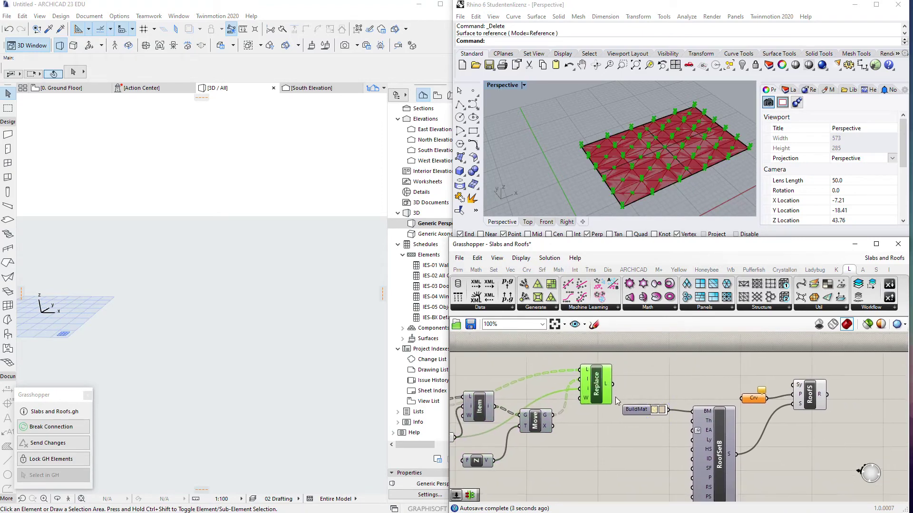
pyautogui.scroll(-1, 621, 391)
pyautogui.moveTo(602, 402); pyautogui.dragTo(607, 403)
pyautogui.moveTo(811, 486); pyautogui.dragTo(654, 384)
pyautogui.moveTo(699, 429); pyautogui.dragTo(703, 446)
pyautogui.click(653, 375)
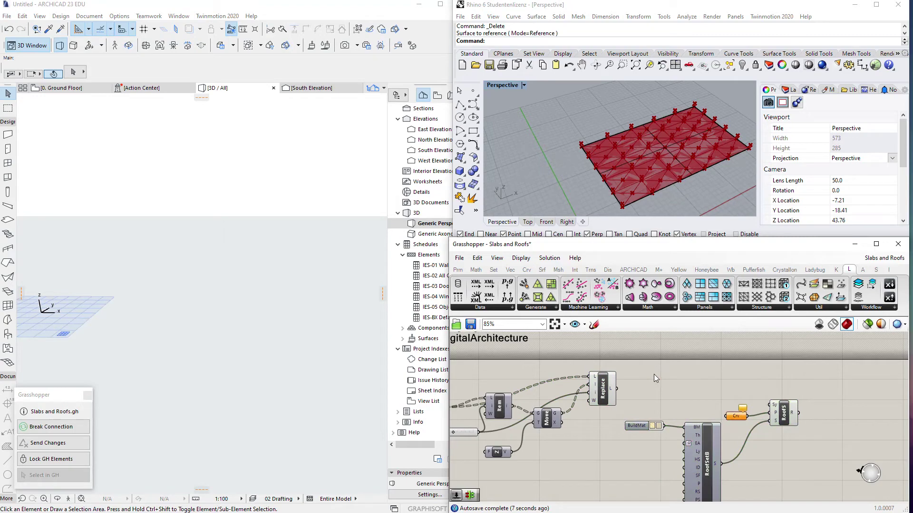
# - Add a PolyLine component fed by the Replace Items list, set Closed to True and connect it to the roof component's geometry input
pyautogui.doubleClick(654, 375)
pyautogui.write('POL')
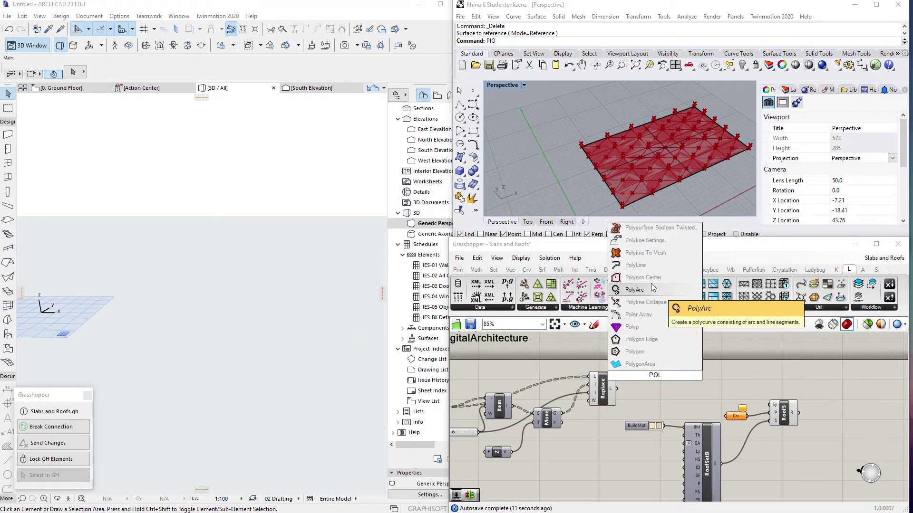
pyautogui.click(637, 265)
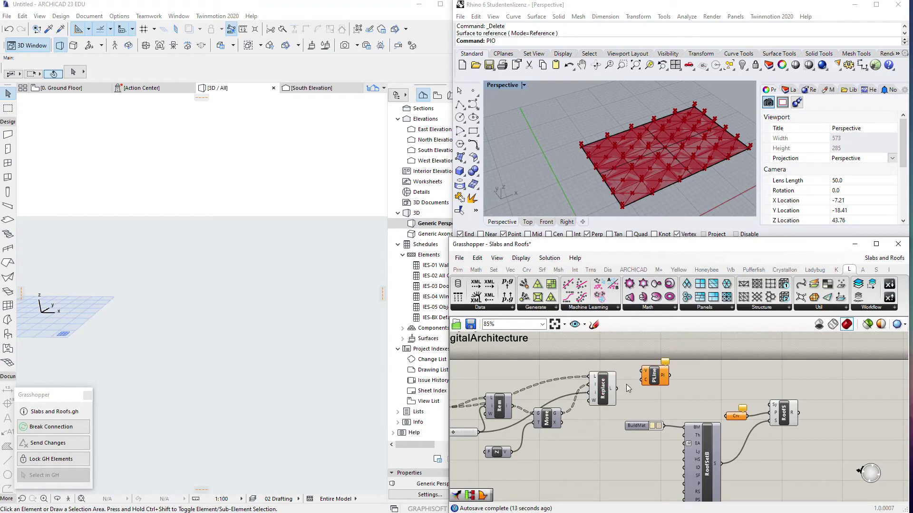
pyautogui.rightClick(646, 380)
pyautogui.moveTo(683, 451)
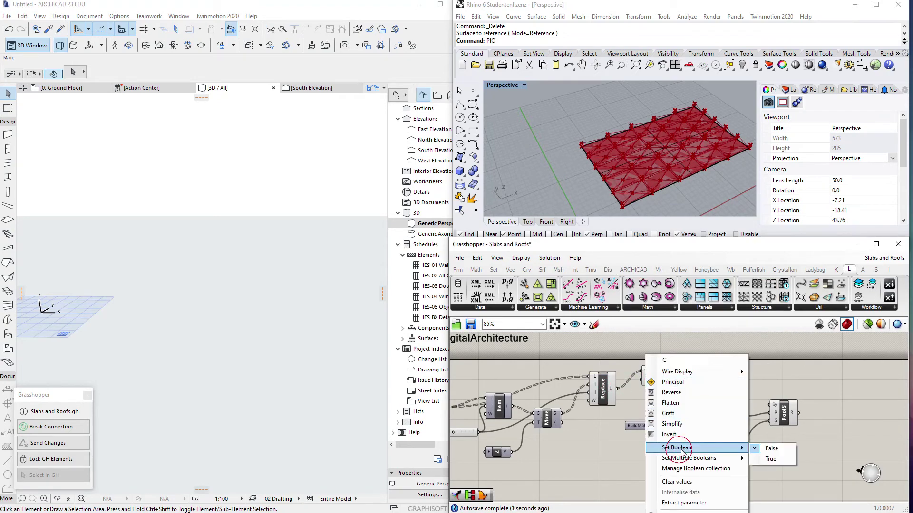
pyautogui.click(770, 460)
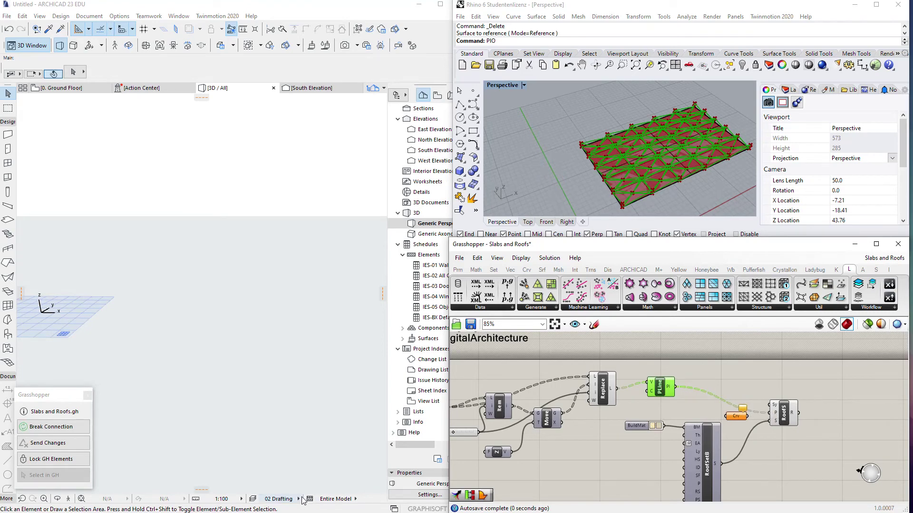
pyautogui.click(213, 266)
pyautogui.scroll(5, 213, 265)
pyautogui.keyDown('shift'); pyautogui.moveTo(271, 270); pyautogui.dragTo(200, 347, button='middle'); pyautogui.keyUp('shift')
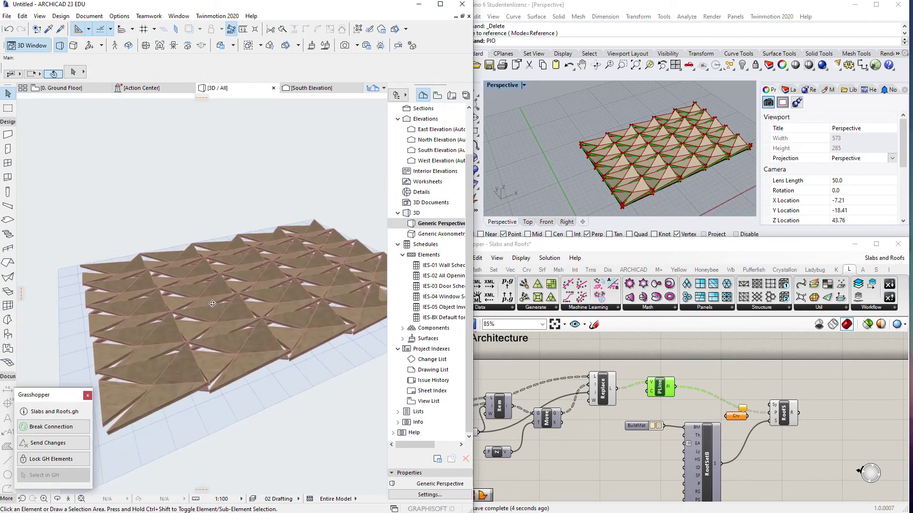
# - Delete the empty curve parameter beside the roof component and adjust the position of the roof settings component
pyautogui.middleClick(612, 417)
pyautogui.click(733, 415)
pyautogui.press('Delete')
pyautogui.moveTo(707, 440); pyautogui.dragTo(712, 432)
pyautogui.moveTo(598, 418); pyautogui.dragTo(707, 429, button='right')
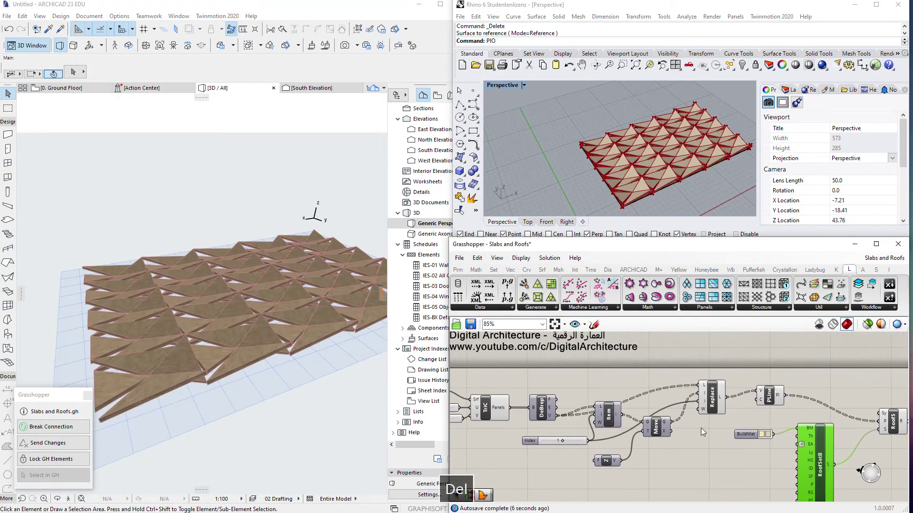
# - Try the index slider at 2 to compare the panel folding, and return it to 1
pyautogui.scroll(2, 585, 446)
pyautogui.moveTo(547, 441); pyautogui.dragTo(571, 445)
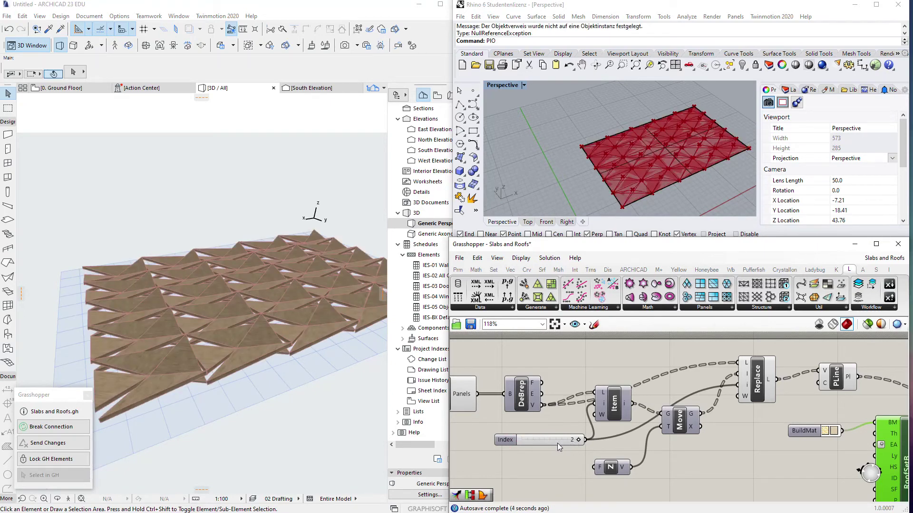
pyautogui.keyDown('shift'); pyautogui.moveTo(205, 350); pyautogui.dragTo(304, 406, button='middle'); pyautogui.keyUp('shift')
pyautogui.moveTo(578, 440); pyautogui.dragTo(553, 441)
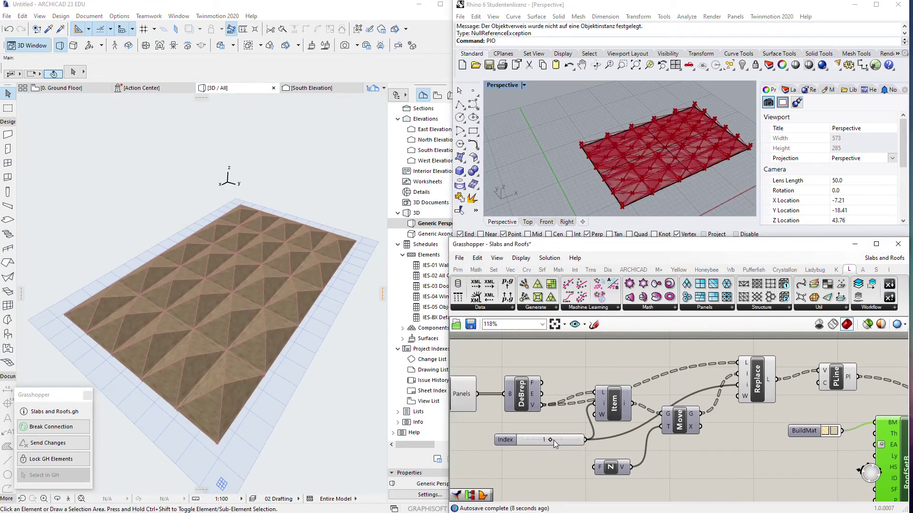
# - Set the V Divisions of the triangle panels to 3
pyautogui.scroll(-3, 553, 435)
pyautogui.scroll(3, 521, 418)
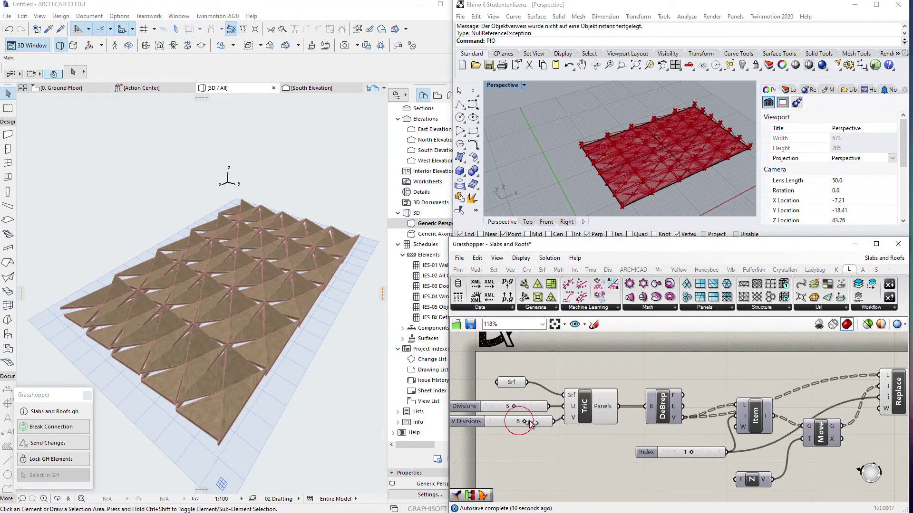
pyautogui.moveTo(529, 421); pyautogui.dragTo(509, 425)
pyautogui.keyDown('shift'); pyautogui.moveTo(214, 417); pyautogui.dragTo(361, 361, button='middle'); pyautogui.keyUp('shift')
# - Add a number slider with an initial value of 5 in front of the Unit Z component
pyautogui.moveTo(693, 472); pyautogui.dragTo(627, 411, button='right')
pyautogui.scroll(-1, 626, 410)
pyautogui.scroll(1, 626, 410)
pyautogui.moveTo(614, 396); pyautogui.dragTo(600, 393)
pyautogui.click(609, 419)
pyautogui.doubleClick(609, 419)
pyautogui.write('slider')
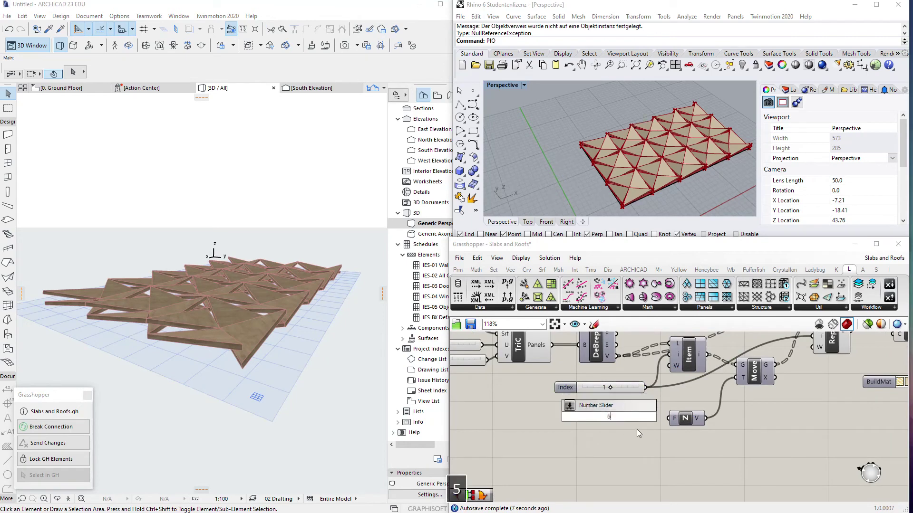
pyautogui.press('Return')
# - Connect the new slider to the factor of Unit Z and set it to 3
pyautogui.moveTo(673, 425); pyautogui.dragTo(612, 417)
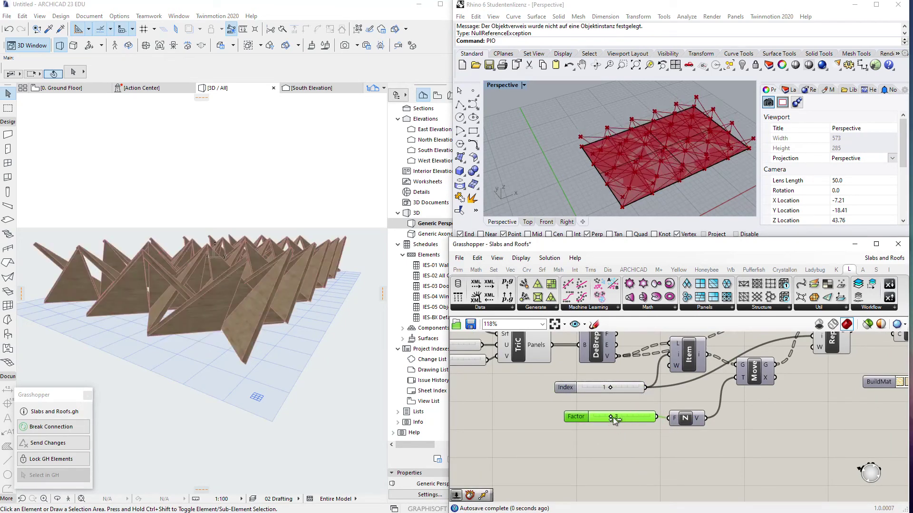
pyautogui.keyDown('shift'); pyautogui.moveTo(285, 361); pyautogui.dragTo(233, 328, button='middle'); pyautogui.keyUp('shift')
pyautogui.keyDown('shift'); pyautogui.moveTo(108, 339); pyautogui.dragTo(257, 361, button='middle'); pyautogui.keyUp('shift')
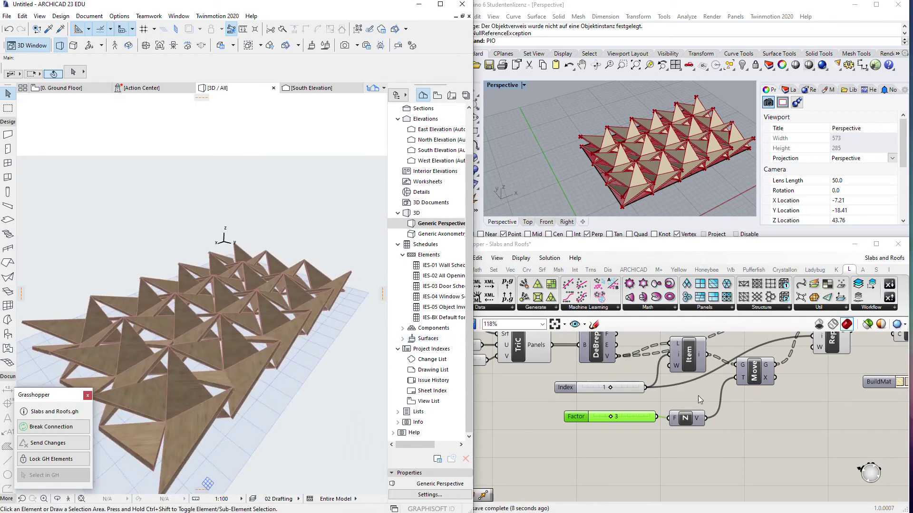
# - Add Triangle Panels B, connect the surface and both division sliders, and feed its panels to Deconstruct Brep instead of Triangle Panels C
pyautogui.scroll(-4, 675, 435)
pyautogui.click(705, 308)
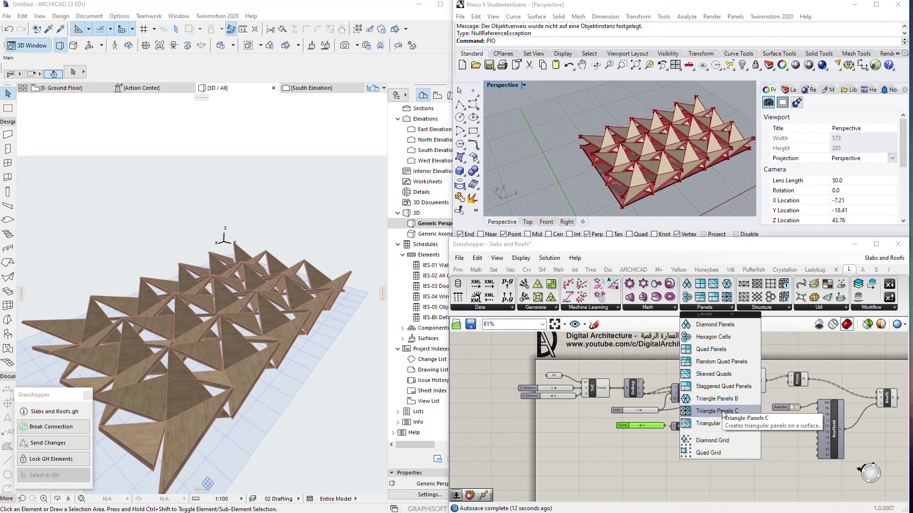
pyautogui.moveTo(715, 398); pyautogui.dragTo(585, 415)
pyautogui.scroll(4, 560, 378)
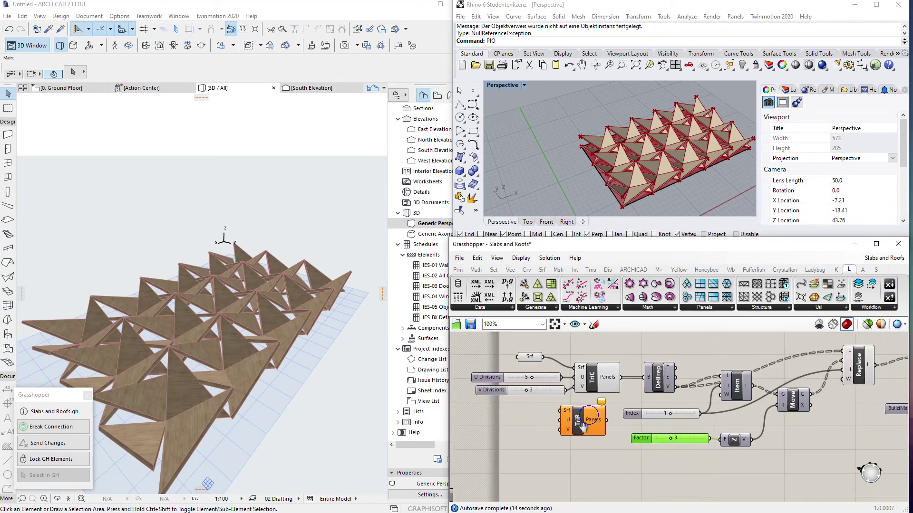
pyautogui.moveTo(540, 364); pyautogui.dragTo(557, 417)
pyautogui.moveTo(558, 384); pyautogui.dragTo(642, 384)
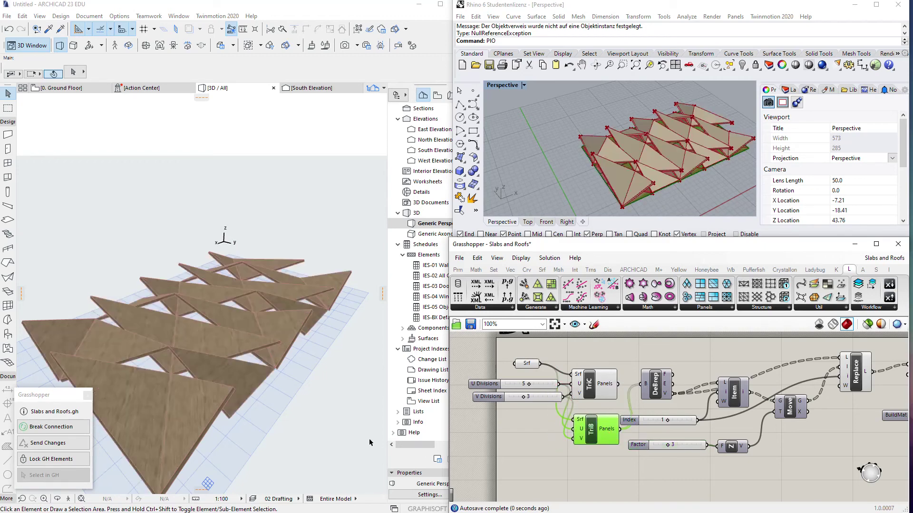
# - Set the index slider to 2 so another vertex of each panel is raised
pyautogui.keyDown('shift'); pyautogui.moveTo(303, 378); pyautogui.dragTo(249, 340, button='middle'); pyautogui.keyUp('shift')
pyautogui.scroll(2, 631, 418)
pyautogui.moveTo(683, 419); pyautogui.dragTo(714, 421)
# - Examine the folded roof panels from other angles in ARCHICAD and Rhino, and look over the whole Grasshopper definition
pyautogui.keyDown('shift'); pyautogui.moveTo(290, 373); pyautogui.dragTo(328, 290, button='middle'); pyautogui.keyUp('shift')
pyautogui.moveTo(689, 181); pyautogui.dragTo(624, 152, button='right')
pyautogui.scroll(5, 623, 152)
pyautogui.scroll(-5, 624, 152)
pyautogui.moveTo(565, 162)
pyautogui.keyDown('shift'); pyautogui.mouseDown(button='right')
pyautogui.moveTo(596, 164)
pyautogui.moveTo(587, 147)
pyautogui.moveTo(567, 147)
pyautogui.moveTo(566, 168)
pyautogui.mouseUp(button='right'); pyautogui.keyUp('shift')
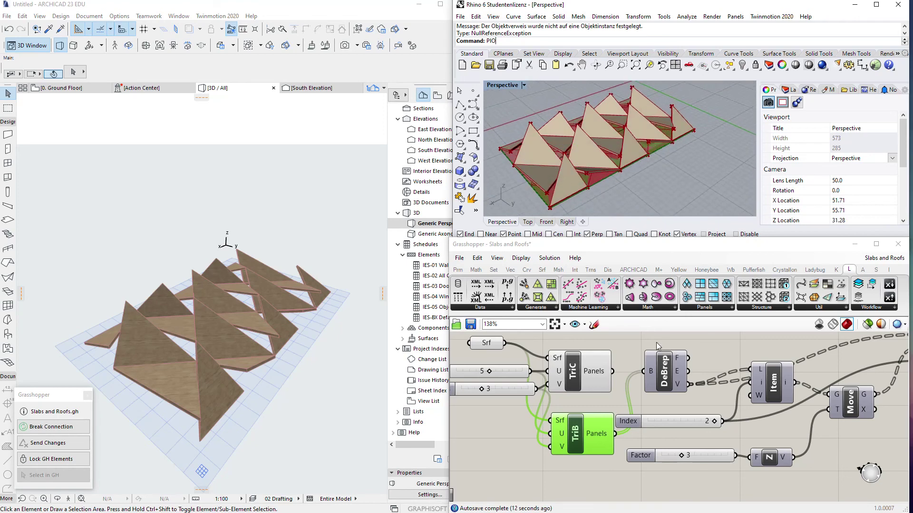
pyautogui.scroll(-5, 641, 396)
pyautogui.moveTo(642, 396); pyautogui.dragTo(643, 407, button='right')
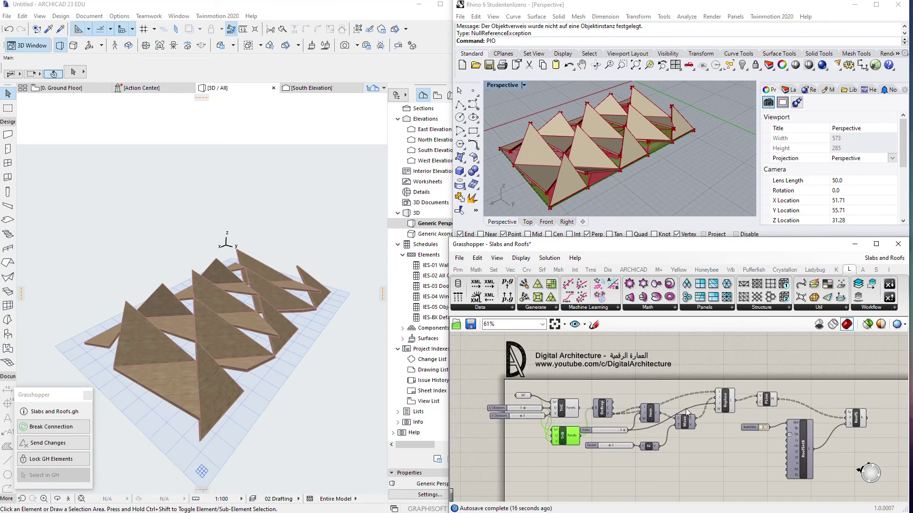
pyautogui.moveTo(692, 422); pyautogui.dragTo(686, 418, button='right')
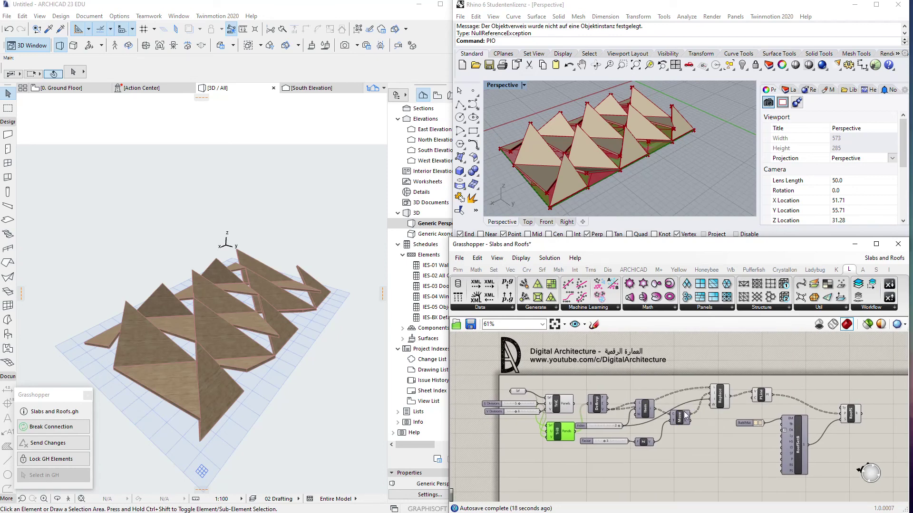